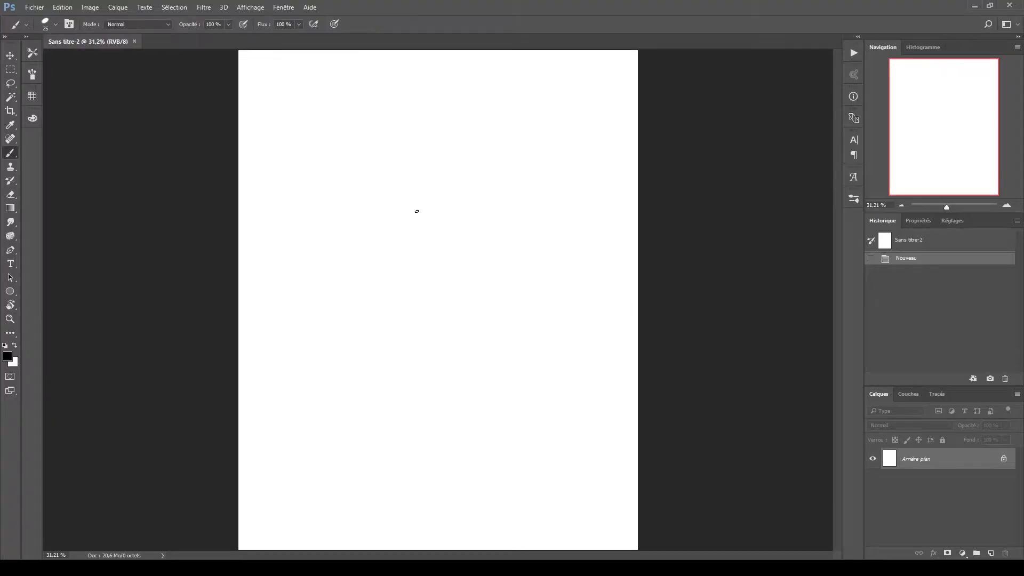
# Sketch rough head guides: a centre line, face guide curves and upper-head strokes.
pyautogui.moveTo(411, 197); pyautogui.dragTo(421, 190)
pyautogui.hotkey('ctrl', 'z')
pyautogui.moveTo(422, 234)
pyautogui.mouseDown()
pyautogui.moveTo(432, 231)
pyautogui.moveTo(410, 358)
pyautogui.mouseUp()
pyautogui.hotkey('ctrl', 'z')
pyautogui.hotkey('ctrl', 'z')
pyautogui.hotkey('ctrl', 'z')
pyautogui.hotkey('ctrl', 'z')
pyautogui.moveTo(379, 292)
pyautogui.mouseDown()
pyautogui.moveTo(402, 272)
pyautogui.moveTo(452, 273)
pyautogui.mouseUp()
pyautogui.moveTo(398, 314); pyautogui.dragTo(427, 311)
pyautogui.moveTo(395, 316); pyautogui.dragTo(390, 325)
pyautogui.moveTo(378, 283); pyautogui.dragTo(402, 271)
pyautogui.moveTo(403, 277)
pyautogui.mouseDown()
pyautogui.moveTo(411, 297)
pyautogui.moveTo(395, 299)
pyautogui.mouseUp()
pyautogui.moveTo(393, 294); pyautogui.dragTo(451, 271)
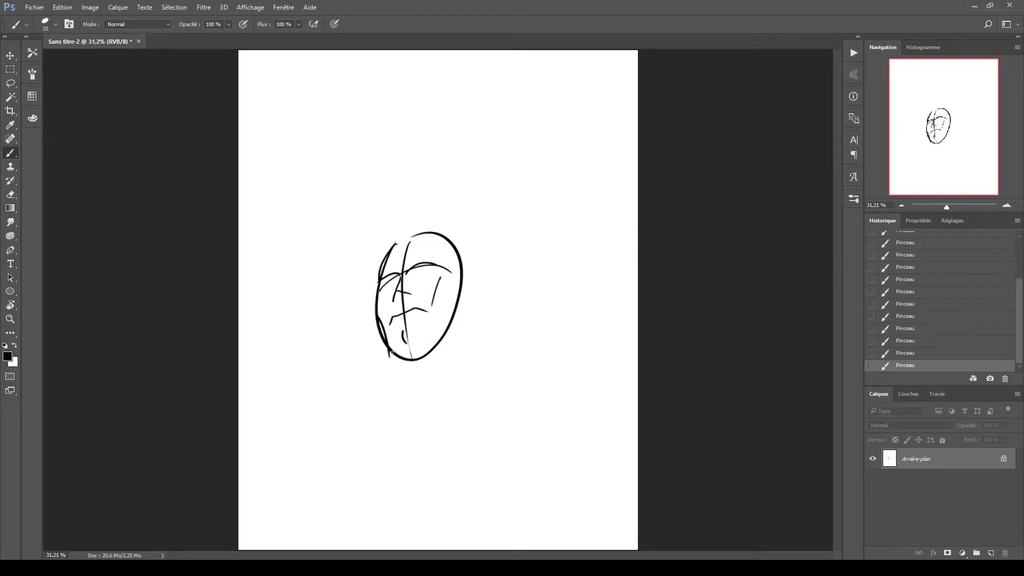
# Add an ear and a short stroke below the head, removing the chin, hair and neck strokes.
pyautogui.hotkey('ctrl', 'z')
pyautogui.hotkey('ctrl', 'z')
pyautogui.moveTo(400, 331); pyautogui.dragTo(403, 337)
pyautogui.moveTo(457, 309); pyautogui.dragTo(454, 276)
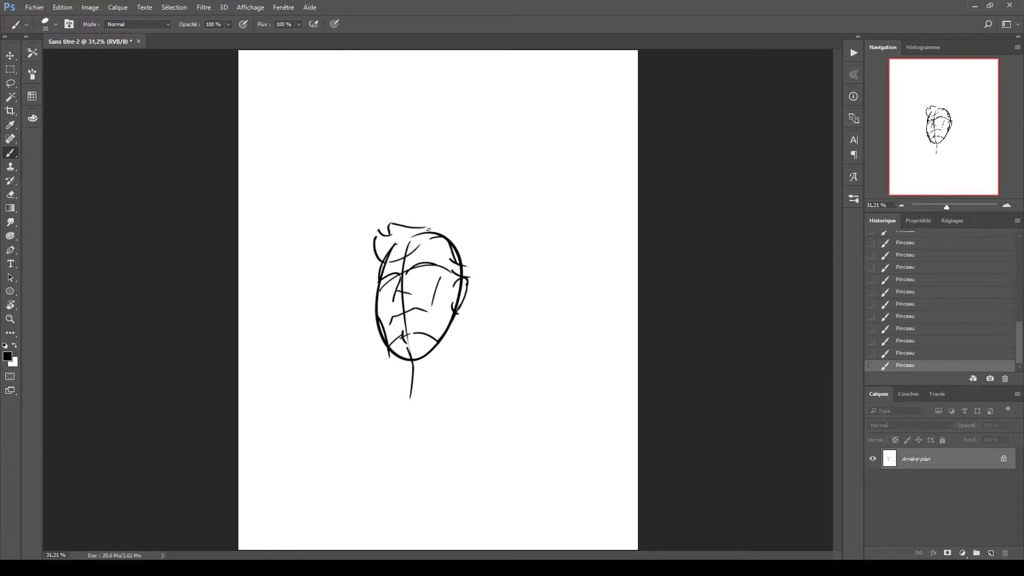
pyautogui.hotkey('ctrl', 'z')
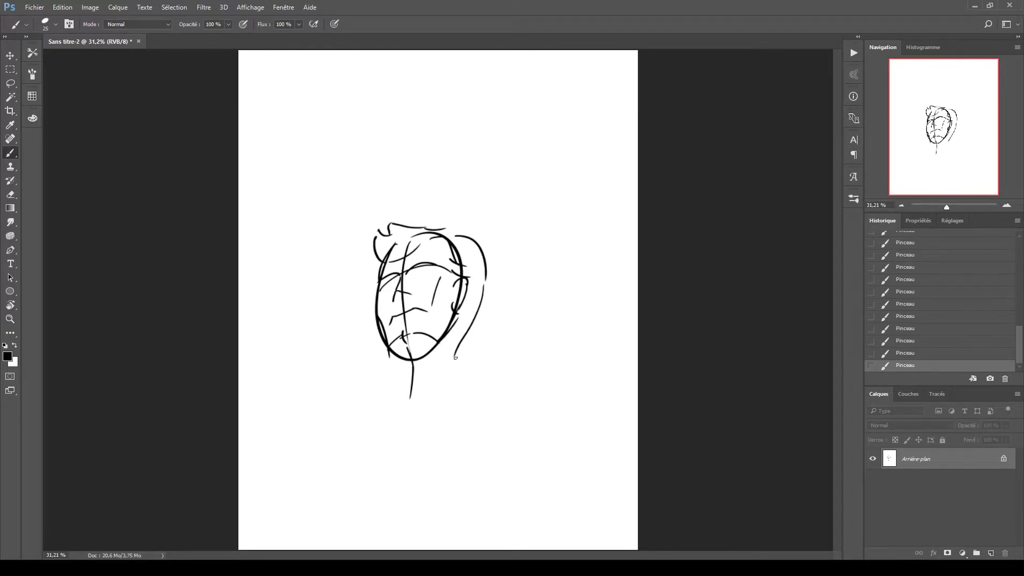
pyautogui.hotkey('ctrl', 'z')
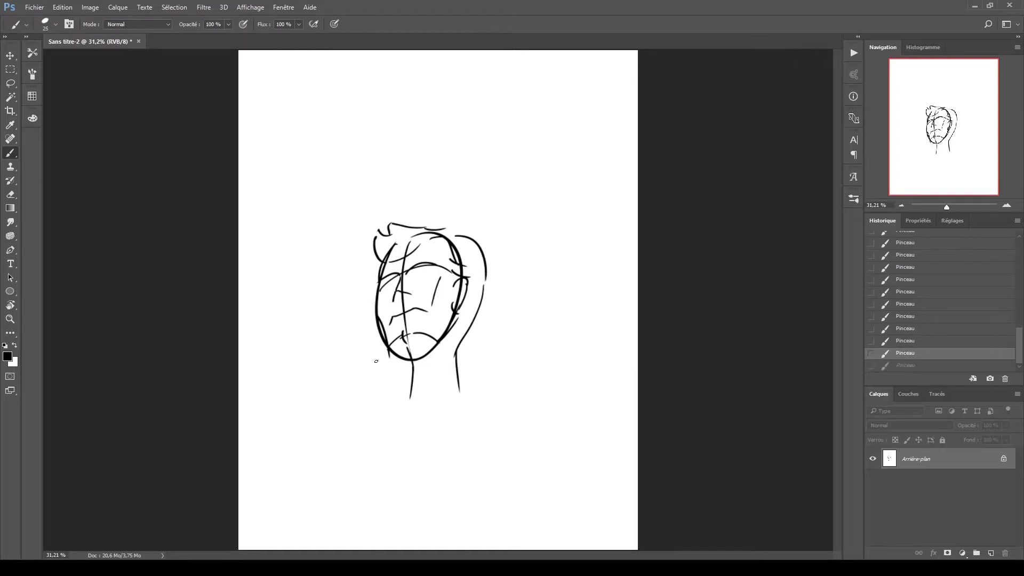
# Flip the sketch horizontally, try the head's left contour, then add a new empty layer.
pyautogui.hotkey('ctrl', 'shift', 'h')
pyautogui.moveTo(419, 356); pyautogui.dragTo(392, 270)
pyautogui.hotkey('ctrl', 'z')
pyautogui.moveTo(422, 350)
pyautogui.mouseDown()
pyautogui.moveTo(395, 277)
pyautogui.moveTo(393, 297)
pyautogui.moveTo(426, 346)
pyautogui.moveTo(464, 362)
pyautogui.mouseUp()
pyautogui.hotkey('ctrl', 'z')
pyautogui.hotkey('ctrl', 'shift', 'alt', 'n')
# Unlock the sketch layer, lower its opacity and place a new layer beneath it.
pyautogui.press('z')
pyautogui.click(955, 478)
pyautogui.doubleClick(954, 478)
pyautogui.press('5')
pyautogui.hotkey('ctrl', 'shift', 'alt', 'n')
pyautogui.hotkey('ctrl', '[')
# Fill the bottom layer white with the Paint Bucket, then ready a black brush on the top layer.
pyautogui.press('g')
pyautogui.press('x')
pyautogui.click(261, 308)
pyautogui.press('b')
pyautogui.press('x')
pyautogui.hotkey('alt', ']')
pyautogui.hotkey('alt', ']')
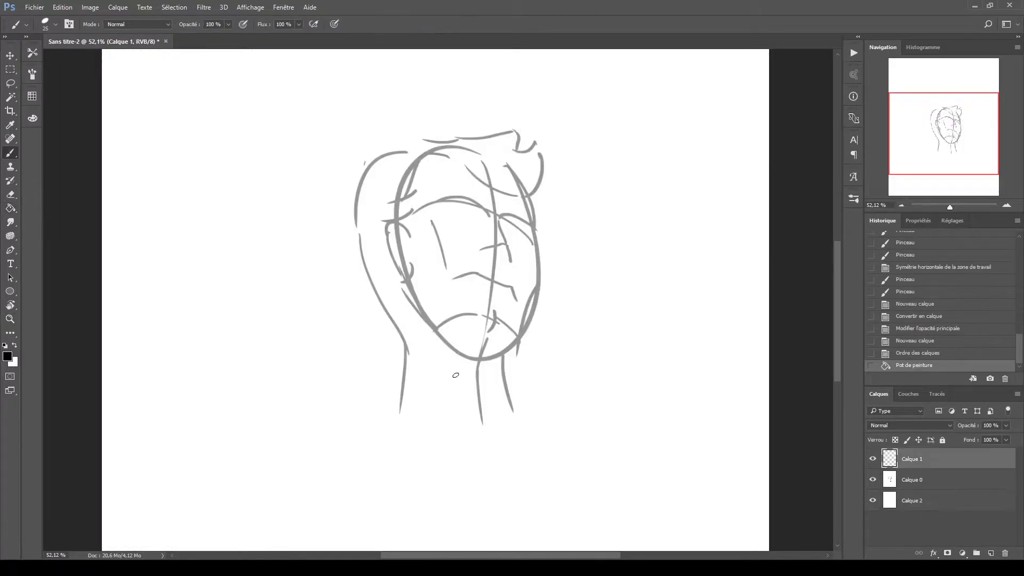
# Ink the nose hook, mouth line and jaw-and-chin curve on the mirrored canvas.
pyautogui.moveTo(483, 249)
pyautogui.mouseDown()
pyautogui.moveTo(511, 246)
pyautogui.moveTo(514, 267)
pyautogui.mouseUp()
pyautogui.moveTo(453, 280); pyautogui.dragTo(512, 289)
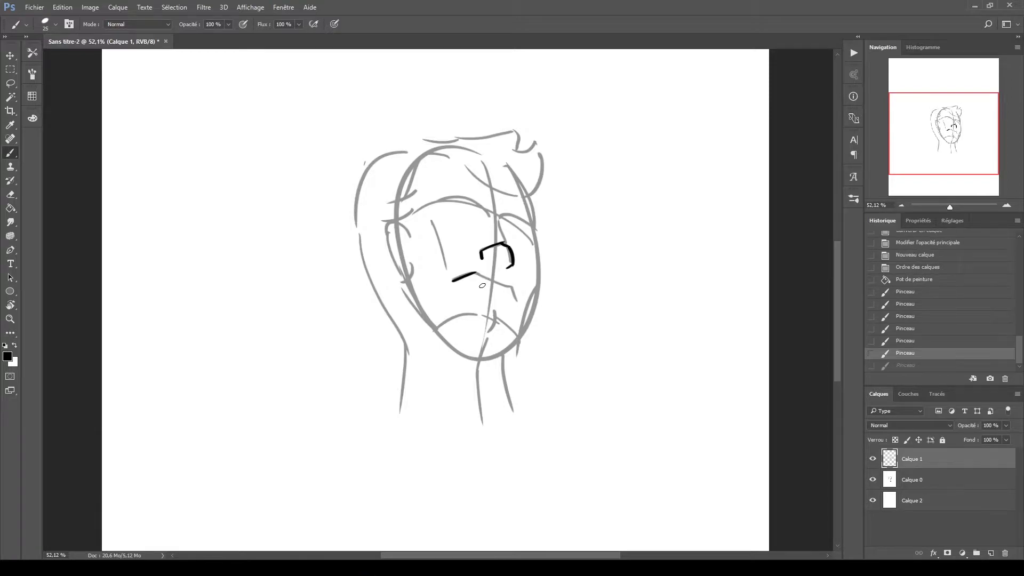
pyautogui.hotkey('ctrl', 'shift', 'h')
pyautogui.moveTo(358, 288)
pyautogui.mouseDown()
pyautogui.moveTo(366, 331)
pyautogui.moveTo(353, 339)
pyautogui.moveTo(376, 363)
pyautogui.mouseUp()
pyautogui.moveTo(393, 314); pyautogui.dragTo(439, 333)
# Ink the left face edge down to the chin, the ear and the right jaw line.
pyautogui.moveTo(333, 286); pyautogui.dragTo(353, 341)
pyautogui.moveTo(336, 238); pyautogui.dragTo(331, 284)
pyautogui.moveTo(355, 158); pyautogui.dragTo(334, 241)
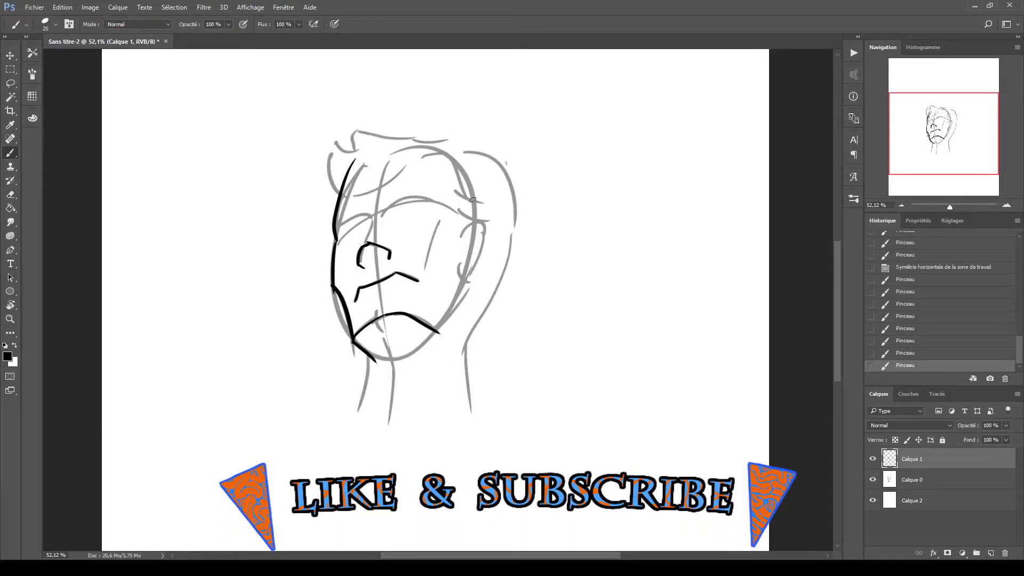
pyautogui.moveTo(460, 295); pyautogui.dragTo(437, 331)
pyautogui.moveTo(462, 236); pyautogui.dragTo(464, 275)
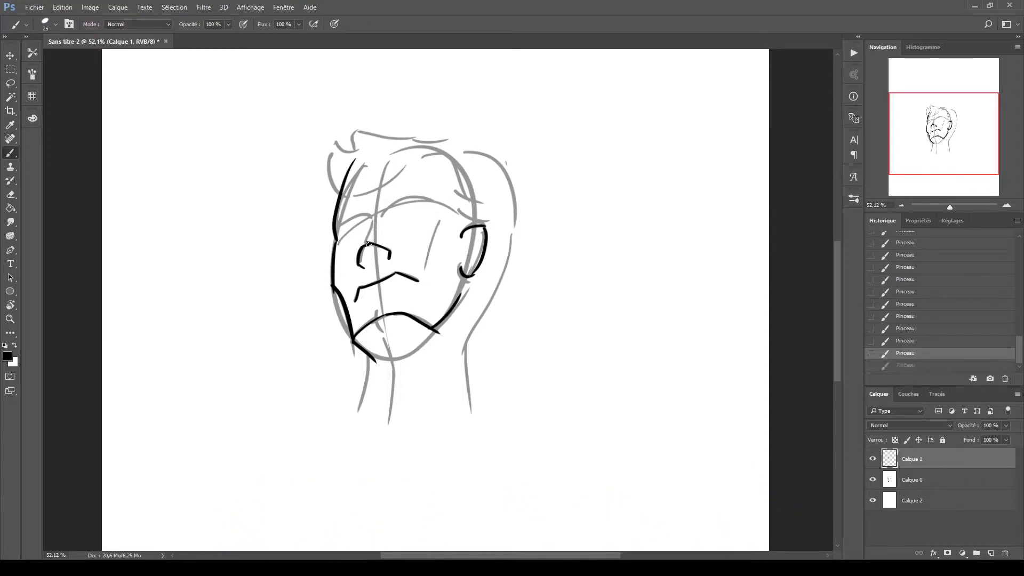
# Ink the brow arc and a cheek line, and redraw the curve down the head's right side.
pyautogui.moveTo(363, 247)
pyautogui.mouseDown()
pyautogui.moveTo(347, 216)
pyautogui.moveTo(327, 232)
pyautogui.mouseUp()
pyautogui.moveTo(451, 195)
pyautogui.mouseDown()
pyautogui.moveTo(381, 213)
pyautogui.moveTo(427, 199)
pyautogui.mouseUp()
pyautogui.hotkey('ctrl', 'z')
pyautogui.moveTo(440, 221); pyautogui.dragTo(427, 268)
pyautogui.hotkey('ctrl', 'z')
pyautogui.moveTo(443, 161)
pyautogui.mouseDown()
pyautogui.moveTo(495, 227)
pyautogui.moveTo(472, 229)
pyautogui.mouseUp()
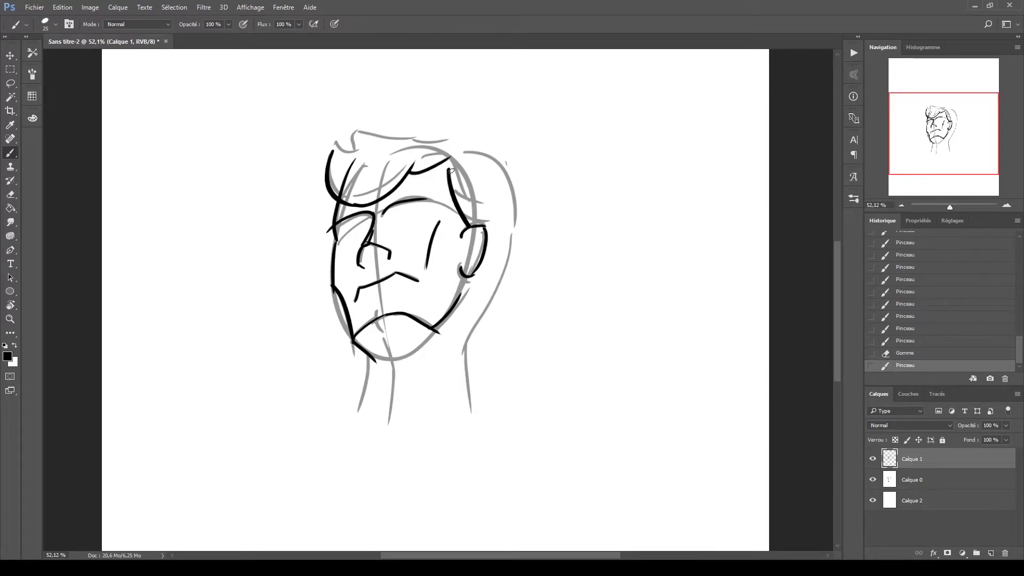
pyautogui.hotkey('ctrl', 'z')
# Ink the hair across the top of the head and the line from the chin to the neck.
pyautogui.moveTo(350, 138)
pyautogui.mouseDown()
pyautogui.moveTo(438, 143)
pyautogui.moveTo(459, 128)
pyautogui.mouseUp()
pyautogui.hotkey('ctrl', 'z')
pyautogui.moveTo(348, 152)
pyautogui.mouseDown()
pyautogui.moveTo(473, 154)
pyautogui.moveTo(500, 288)
pyautogui.mouseUp()
pyautogui.hotkey('ctrl', 'z')
pyautogui.moveTo(467, 152)
pyautogui.mouseDown()
pyautogui.moveTo(502, 213)
pyautogui.moveTo(502, 293)
pyautogui.mouseUp()
pyautogui.hotkey('ctrl', 'z')
pyautogui.moveTo(502, 201)
pyautogui.mouseDown()
pyautogui.moveTo(455, 322)
pyautogui.moveTo(464, 392)
pyautogui.mouseUp()
pyautogui.hotkey('ctrl', 'z')
pyautogui.moveTo(383, 340)
pyautogui.mouseDown()
pyautogui.moveTo(395, 421)
pyautogui.moveTo(401, 376)
pyautogui.mouseUp()
# Hide the faded sketch layer and redraw a curved jaw line across the chin.
pyautogui.click(873, 479)
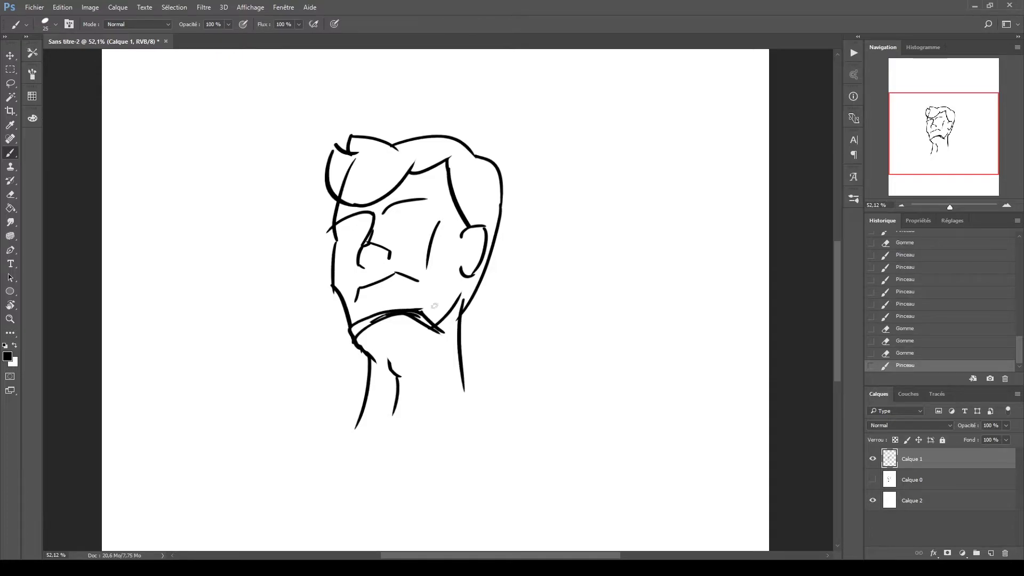
pyautogui.hotkey('ctrl', 'z')
pyautogui.moveTo(351, 327)
pyautogui.mouseDown()
pyautogui.moveTo(450, 316)
pyautogui.moveTo(435, 315)
pyautogui.moveTo(456, 342)
pyautogui.mouseUp()
pyautogui.hotkey('ctrl', 'z')
pyautogui.moveTo(459, 318); pyautogui.dragTo(483, 277)
pyautogui.moveTo(352, 337); pyautogui.dragTo(443, 320)
pyautogui.hotkey('ctrl', 'z')
pyautogui.moveTo(353, 336); pyautogui.dragTo(418, 319)
# Simplify the mouth: erase the thick upper lip and add a lower lip and a tick under the nose.
pyautogui.hotkey('ctrl', 'z')
pyautogui.moveTo(362, 305); pyautogui.dragTo(400, 289)
pyautogui.moveTo(377, 305); pyautogui.dragTo(418, 281)
pyautogui.hotkey('ctrl', 'alt', 'z')
pyautogui.hotkey('ctrl', 'alt', 'z')
pyautogui.hotkey('ctrl', 'alt', 'z')
pyautogui.hotkey('ctrl', 'alt', 'z')
pyautogui.press('e')
pyautogui.press('b')
pyautogui.moveTo(358, 291); pyautogui.dragTo(403, 284)
pyautogui.moveTo(355, 296)
pyautogui.mouseDown()
pyautogui.moveTo(368, 302)
pyautogui.moveTo(394, 287)
pyautogui.moveTo(376, 312)
pyautogui.mouseUp()
pyautogui.hotkey('ctrl', 'z')
pyautogui.hotkey('ctrl', 'z')
pyautogui.hotkey('ctrl', 'z')
pyautogui.hotkey('ctrl', 'z')
pyautogui.hotkey('ctrl', 'z')
pyautogui.moveTo(373, 271); pyautogui.dragTo(376, 277)
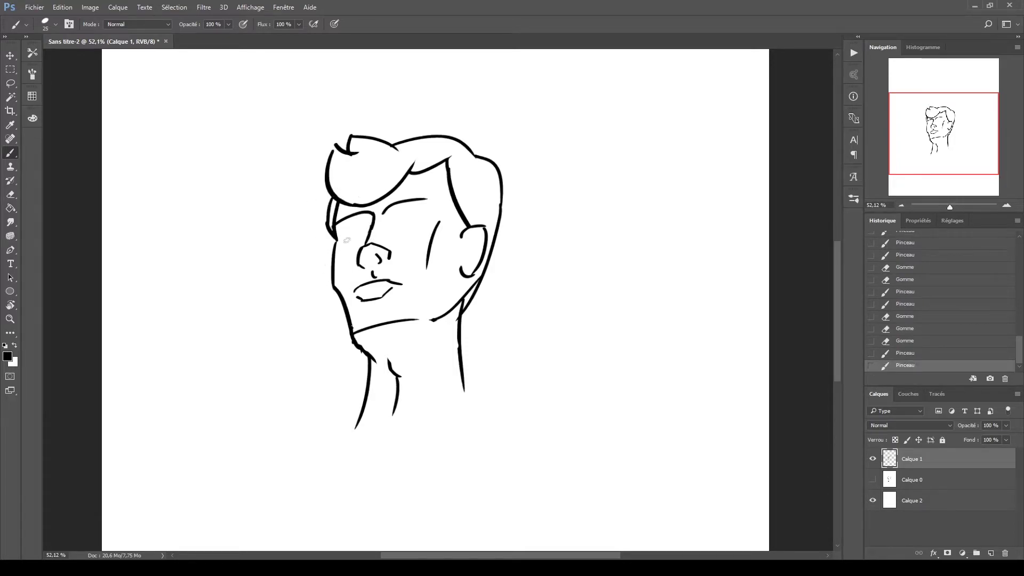
# Redraw the jaw line under the mouth and erase stray marks along it.
pyautogui.hotkey('ctrl', 'z')
pyautogui.hotkey('ctrl', 'z')
pyautogui.hotkey('ctrl', 'z')
pyautogui.hotkey('ctrl', 'z')
pyautogui.moveTo(350, 329)
pyautogui.mouseDown()
pyautogui.moveTo(403, 374)
pyautogui.moveTo(424, 330)
pyautogui.mouseUp()
pyautogui.moveTo(410, 321)
pyautogui.mouseDown()
pyautogui.moveTo(447, 318)
pyautogui.moveTo(427, 327)
pyautogui.mouseUp()
pyautogui.hotkey('ctrl', 'z')
pyautogui.moveTo(417, 320)
pyautogui.mouseDown()
pyautogui.moveTo(346, 307)
pyautogui.moveTo(355, 327)
pyautogui.moveTo(390, 299)
pyautogui.moveTo(337, 390)
pyautogui.moveTo(344, 327)
pyautogui.moveTo(368, 359)
pyautogui.mouseUp()
pyautogui.hotkey('ctrl', 'z')
# Ink the left jaw line down to the neck and the neck lines, erasing stray ink.
pyautogui.moveTo(335, 256); pyautogui.dragTo(346, 304)
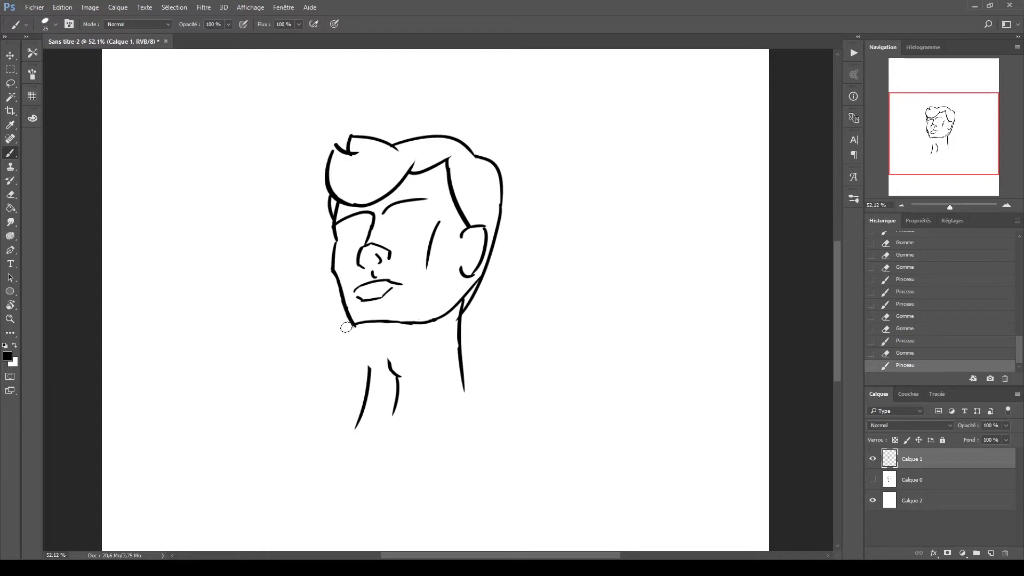
pyautogui.moveTo(326, 256); pyautogui.dragTo(328, 270)
pyautogui.moveTo(353, 324); pyautogui.dragTo(356, 328)
pyautogui.moveTo(352, 323)
pyautogui.mouseDown()
pyautogui.moveTo(364, 351)
pyautogui.moveTo(390, 364)
pyautogui.mouseUp()
pyautogui.moveTo(367, 336); pyautogui.dragTo(355, 427)
# Draw both eyes with lash ticks, then open them with dark pupils.
pyautogui.moveTo(344, 236); pyautogui.dragTo(362, 233)
pyautogui.moveTo(352, 229); pyautogui.dragTo(351, 234)
pyautogui.moveTo(390, 227); pyautogui.dragTo(413, 221)
pyautogui.moveTo(398, 218); pyautogui.dragTo(419, 211)
pyautogui.moveTo(348, 228); pyautogui.dragTo(356, 231)
pyautogui.moveTo(398, 216)
pyautogui.mouseDown()
pyautogui.moveTo(409, 223)
pyautogui.moveTo(334, 251)
pyautogui.moveTo(383, 219)
pyautogui.mouseUp()
# Resize the lasso-selected eye with Free Transform, then deselect.
pyautogui.scroll(3, 347, 221)
pyautogui.press('l')
pyautogui.hotkey('ctrl', 't')
pyautogui.press('Return')
pyautogui.press('b')
pyautogui.hotkey('ctrl', 'd')
# Redraw the lips as a middle lip line and a short lower lip.
pyautogui.moveTo(368, 356); pyautogui.dragTo(436, 341)
pyautogui.hotkey('ctrl', 'z')
pyautogui.moveTo(385, 346); pyautogui.dragTo(415, 342)
pyautogui.hotkey('ctrl', 'alt', 'z')
pyautogui.hotkey('ctrl', 'alt', 'z')
pyautogui.press('e')
pyautogui.moveTo(371, 367)
pyautogui.mouseDown()
pyautogui.moveTo(430, 359)
pyautogui.moveTo(439, 337)
pyautogui.mouseUp()
pyautogui.press('b')
pyautogui.hotkey('ctrl', 'z')
pyautogui.moveTo(389, 358); pyautogui.dragTo(413, 353)
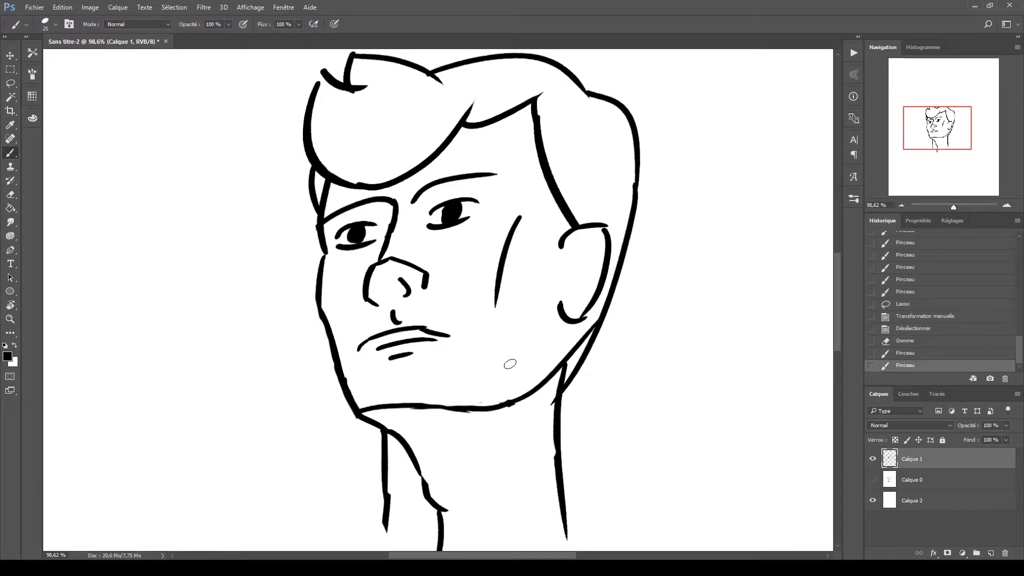
# Try erasing the cheek line and adding an eyebrow stroke, then undo to keep the long cheek line.
pyautogui.moveTo(514, 193)
pyautogui.mouseDown()
pyautogui.moveTo(522, 210)
pyautogui.moveTo(495, 312)
pyautogui.moveTo(512, 214)
pyautogui.mouseUp()
pyautogui.hotkey('ctrl', 'z')
pyautogui.press('e')
pyautogui.press('b')
pyautogui.moveTo(505, 187)
pyautogui.mouseDown()
pyautogui.moveTo(513, 257)
pyautogui.moveTo(597, 251)
pyautogui.moveTo(575, 295)
pyautogui.mouseUp()
pyautogui.hotkey('ctrl', 'z')
pyautogui.hotkey('ctrl', 'alt', 'z')
pyautogui.hotkey('ctrl', 'alt', 'z')
pyautogui.hotkey('ctrl', 'z')
# Ink the inner ear lines and curl plus short neck strokes.
pyautogui.moveTo(582, 261)
pyautogui.mouseDown()
pyautogui.moveTo(586, 283)
pyautogui.moveTo(590, 265)
pyautogui.moveTo(592, 275)
pyautogui.mouseUp()
pyautogui.press('e')
pyautogui.press('b')
pyautogui.moveTo(540, 412); pyautogui.dragTo(502, 505)
pyautogui.moveTo(397, 459); pyautogui.dragTo(391, 490)
# With the view mirrored, narrow the whole drawing and stretch it downward, then mirror back.
pyautogui.hotkey('ctrl', '0')
pyautogui.hotkey('ctrl', 'shift', 'h')
pyautogui.hotkey('ctrl', 't')
pyautogui.moveTo(572, 407)
pyautogui.mouseDown()
pyautogui.moveTo(569, 391)
pyautogui.moveTo(560, 401)
pyautogui.mouseUp()
pyautogui.moveTo(543, 303); pyautogui.dragTo(531, 320)
pyautogui.moveTo(458, 420)
pyautogui.mouseDown()
pyautogui.moveTo(458, 453)
pyautogui.moveTo(458, 424)
pyautogui.mouseUp()
pyautogui.press('Return')
pyautogui.hotkey('ctrl', 'shift', 'h')
pyautogui.press('b')
# Redraw the nose, trimming its upper hook, and add a nostril stroke.
pyautogui.scroll(4, 427, 294)
pyautogui.moveTo(400, 310); pyautogui.dragTo(456, 291)
pyautogui.moveTo(431, 211); pyautogui.dragTo(415, 261)
pyautogui.moveTo(432, 213)
pyautogui.mouseDown()
pyautogui.moveTo(397, 290)
pyautogui.moveTo(460, 292)
pyautogui.mouseUp()
pyautogui.moveTo(429, 287)
pyautogui.mouseDown()
pyautogui.moveTo(434, 304)
pyautogui.moveTo(454, 298)
pyautogui.moveTo(392, 314)
pyautogui.mouseUp()
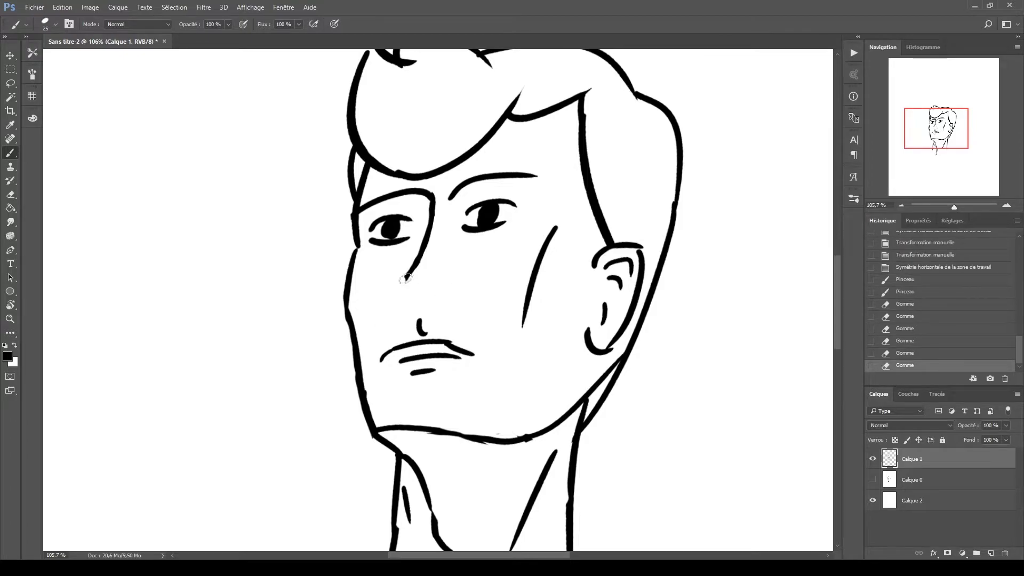
pyautogui.moveTo(406, 276)
pyautogui.mouseDown()
pyautogui.moveTo(400, 309)
pyautogui.moveTo(453, 310)
pyautogui.mouseUp()
pyautogui.hotkey('ctrl', 'z')
pyautogui.moveTo(399, 287)
pyautogui.mouseDown()
pyautogui.moveTo(389, 307)
pyautogui.moveTo(441, 309)
pyautogui.mouseUp()
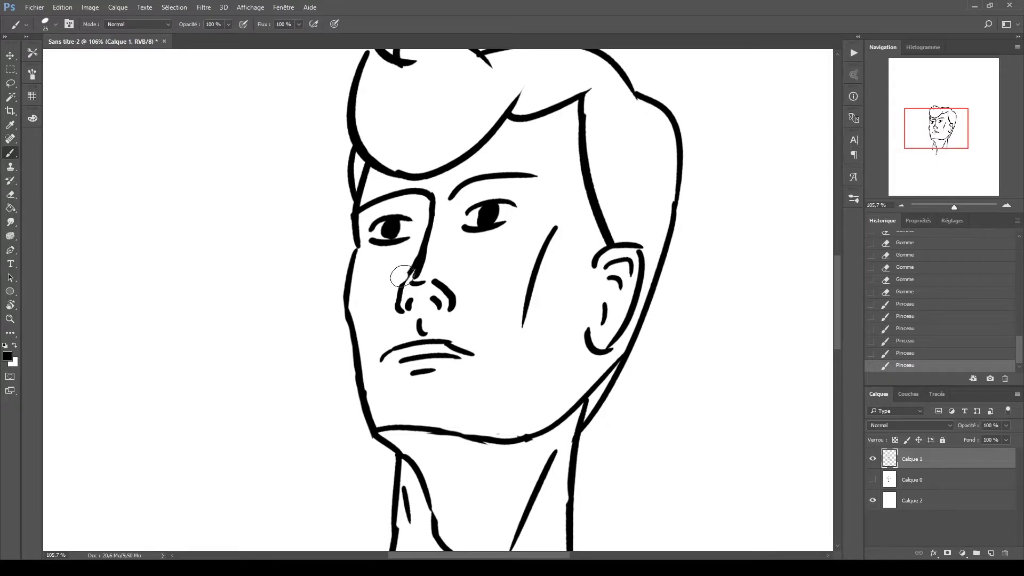
# Lasso and transform the right eye, then the left eye.
pyautogui.scroll(2, 831, 267)
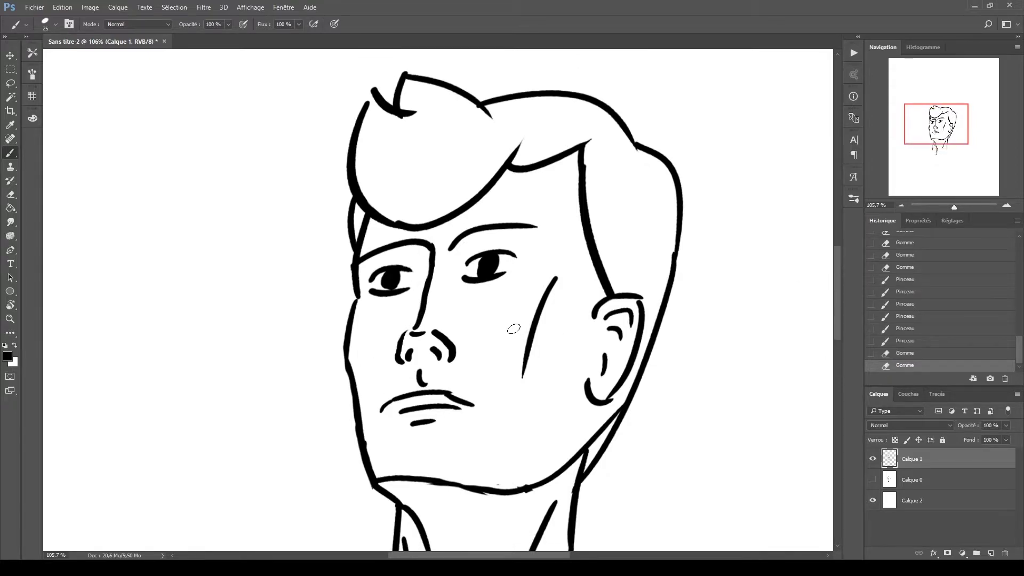
pyautogui.press('l')
pyautogui.moveTo(533, 241); pyautogui.dragTo(534, 243)
pyautogui.hotkey('ctrl', 't')
pyautogui.press('Return')
pyautogui.moveTo(422, 261)
pyautogui.mouseDown()
pyautogui.moveTo(382, 453)
pyautogui.moveTo(362, 258)
pyautogui.mouseUp()
pyautogui.hotkey('ctrl', 't')
pyautogui.press('Return')
pyautogui.hotkey('ctrl', 'd')
# Enlarge and slightly tilt the selected face, then deselect.
pyautogui.hotkey('ctrl', 't')
pyautogui.moveTo(559, 460); pyautogui.dragTo(595, 492)
pyautogui.press('Return')
pyautogui.hotkey('ctrl', 'd')
# Transform the right eye and brow, then nudge the eye slightly left.
pyautogui.moveTo(480, 310)
pyautogui.mouseDown()
pyautogui.moveTo(503, 201)
pyautogui.moveTo(483, 308)
pyautogui.moveTo(472, 293)
pyautogui.moveTo(487, 285)
pyautogui.moveTo(458, 286)
pyautogui.moveTo(506, 314)
pyautogui.moveTo(480, 316)
pyautogui.moveTo(524, 396)
pyautogui.mouseUp()
pyautogui.hotkey('ctrl', 't')
pyautogui.press('Return')
pyautogui.hotkey('ctrl', 'd')
pyautogui.hotkey('ctrl', 't')
pyautogui.press('Return')
# Rotate the cheek line and move it up and right.
pyautogui.hotkey('ctrl', 'd')
pyautogui.hotkey('ctrl', 't')
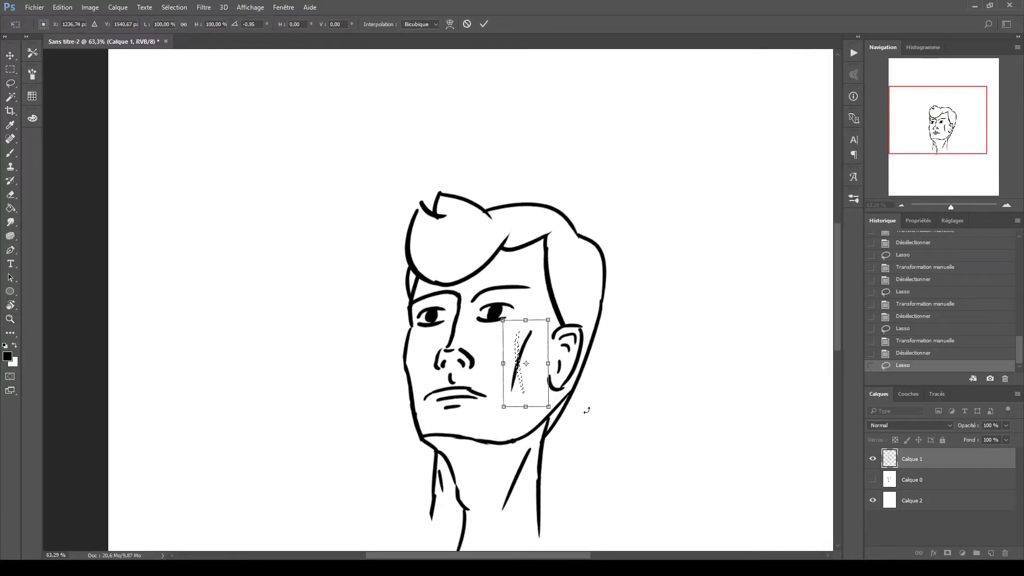
pyautogui.moveTo(586, 412)
pyautogui.mouseDown()
pyautogui.moveTo(534, 363)
pyautogui.moveTo(525, 368)
pyautogui.mouseUp()
pyautogui.press('Return')
pyautogui.hotkey('ctrl', 'd')
pyautogui.press('b')
# Lasso the hair, then enlarge it and shift it left.
pyautogui.scroll(-5, 439, 400)
pyautogui.scroll(4, 427, 213)
pyautogui.press('l')
pyautogui.moveTo(520, 270)
pyautogui.mouseDown()
pyautogui.moveTo(496, 164)
pyautogui.moveTo(498, 182)
pyautogui.mouseUp()
pyautogui.hotkey('ctrl', 't')
pyautogui.moveTo(567, 153); pyautogui.dragTo(577, 145)
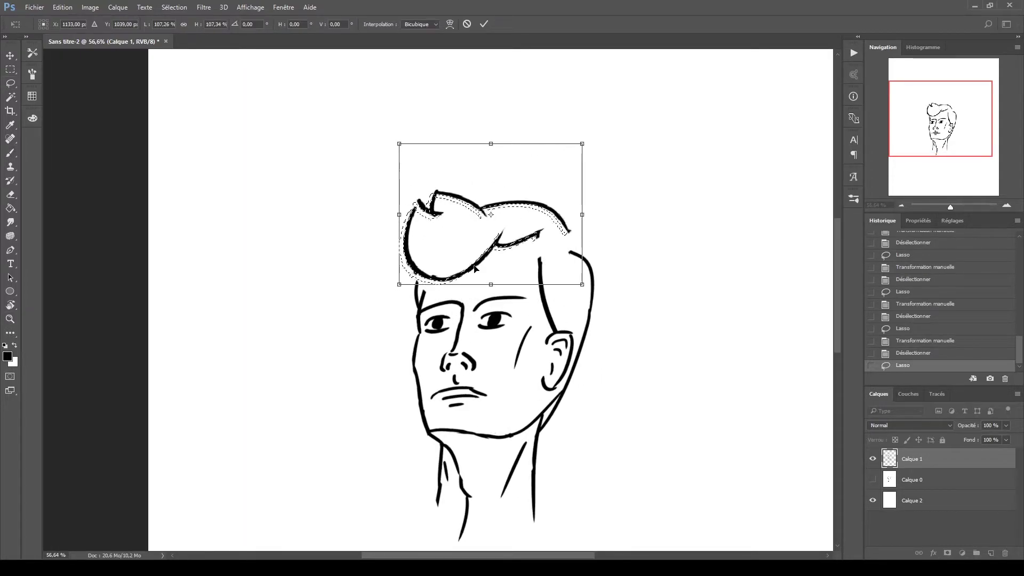
pyautogui.press('Return')
pyautogui.hotkey('ctrl', 'd')
# Redraw the hairlines and right hair curl, erasing stray ink on the hair.
pyautogui.press('b')
pyautogui.click(414, 325)
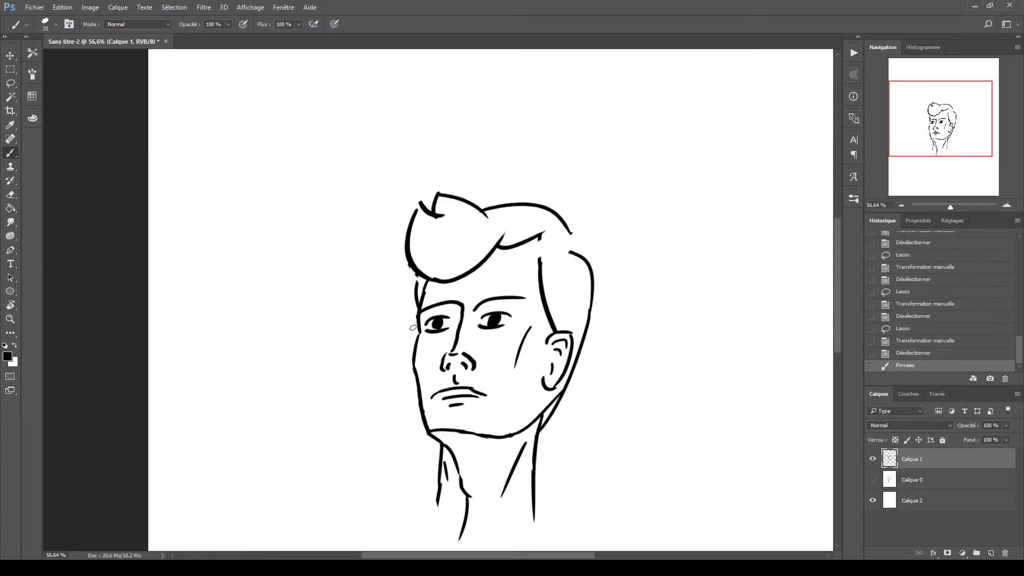
pyautogui.moveTo(426, 278); pyautogui.dragTo(419, 305)
pyautogui.moveTo(420, 288); pyautogui.dragTo(424, 281)
pyautogui.moveTo(544, 232)
pyautogui.mouseDown()
pyautogui.moveTo(540, 278)
pyautogui.moveTo(583, 256)
pyautogui.moveTo(597, 298)
pyautogui.moveTo(587, 346)
pyautogui.mouseUp()
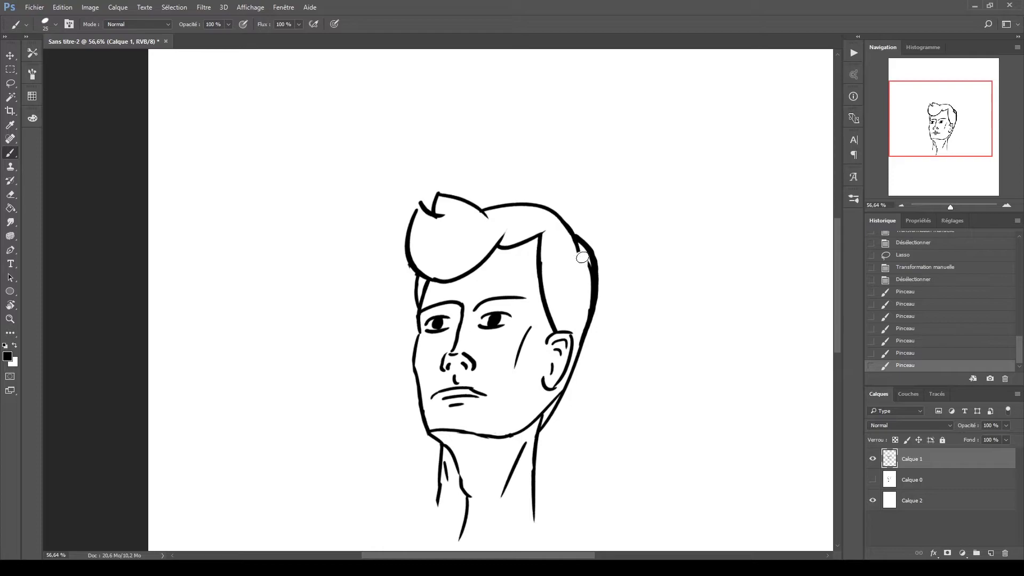
pyautogui.press('e')
pyautogui.moveTo(583, 250); pyautogui.dragTo(589, 267)
pyautogui.moveTo(586, 278); pyautogui.dragTo(597, 331)
# Lasso the head and reshape it with Free Transform.
pyautogui.press('l')
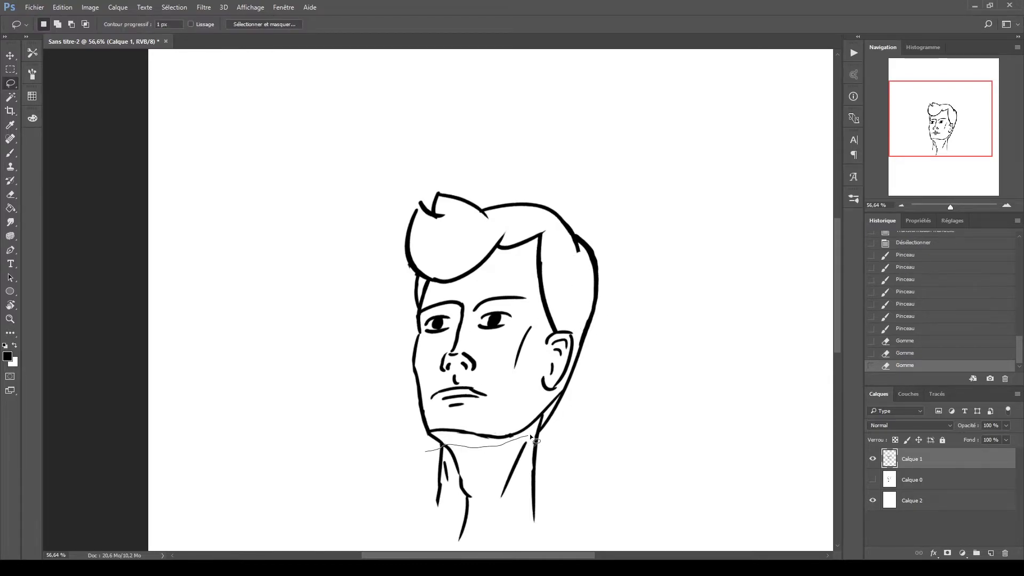
pyautogui.moveTo(539, 438); pyautogui.dragTo(424, 451)
pyautogui.hotkey('ctrl', 't')
pyautogui.moveTo(327, 298); pyautogui.dragTo(312, 299)
pyautogui.press('Return')
pyautogui.hotkey('ctrl', 'd')
# Erase and redraw the left neck lines.
pyautogui.press('e')
pyautogui.moveTo(442, 443)
pyautogui.mouseDown()
pyautogui.moveTo(464, 540)
pyautogui.moveTo(459, 492)
pyautogui.moveTo(467, 515)
pyautogui.mouseUp()
pyautogui.press('b')
pyautogui.moveTo(428, 449); pyautogui.dragTo(428, 502)
# Undo the last neck stroke and mirror the view horizontally.
pyautogui.hotkey('ctrl', 'z')
pyautogui.press('h')
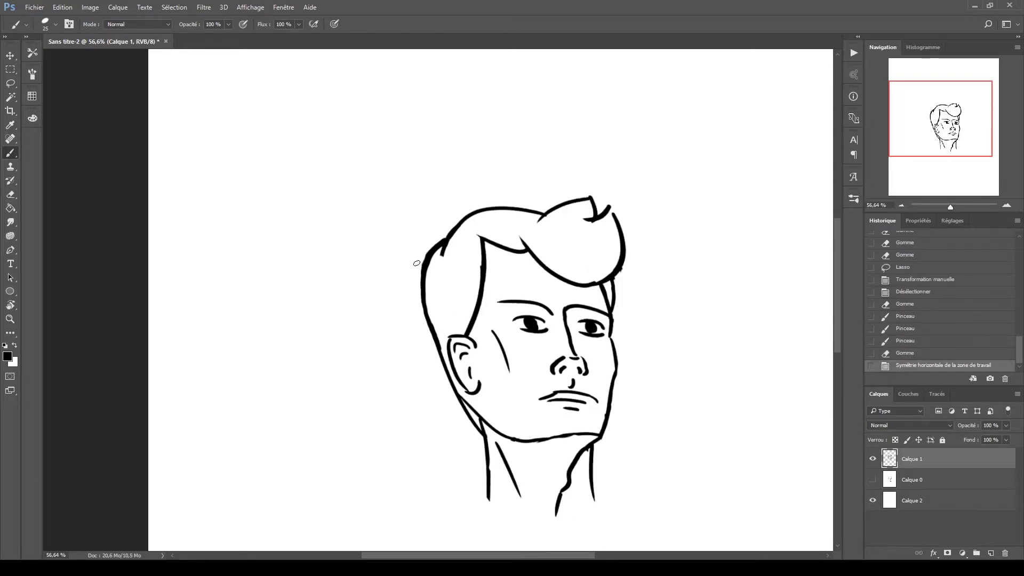
pyautogui.hotkey('ctrl', 'z')
# Thicken the left and right eyebrows.
pyautogui.moveTo(567, 306); pyautogui.dragTo(608, 311)
pyautogui.hotkey('ctrl', 'z')
pyautogui.moveTo(549, 309); pyautogui.dragTo(500, 300)
pyautogui.hotkey('ctrl', 'z')
pyautogui.moveTo(608, 310); pyautogui.dragTo(567, 308)
pyautogui.moveTo(608, 310); pyautogui.dragTo(566, 310)
# Ink a thick jawline from ear to chin and refine it near the ear.
pyautogui.moveTo(472, 395); pyautogui.dragTo(480, 430)
pyautogui.hotkey('ctrl', 'z')
pyautogui.moveTo(476, 382)
pyautogui.mouseDown()
pyautogui.moveTo(519, 438)
pyautogui.moveTo(598, 440)
pyautogui.mouseUp()
pyautogui.moveTo(482, 418); pyautogui.dragTo(517, 440)
pyautogui.moveTo(474, 393); pyautogui.dragTo(487, 432)
pyautogui.moveTo(487, 397); pyautogui.dragTo(517, 427)
# Re-ink the jaw below the ear and erase stray bits near the ear and hair.
pyautogui.moveTo(447, 276); pyautogui.dragTo(520, 211)
pyautogui.moveTo(444, 255)
pyautogui.mouseDown()
pyautogui.moveTo(458, 408)
pyautogui.moveTo(484, 440)
pyautogui.mouseUp()
pyautogui.hotkey('ctrl', 'alt', 'z')
pyautogui.hotkey('ctrl', 'alt', 'z')
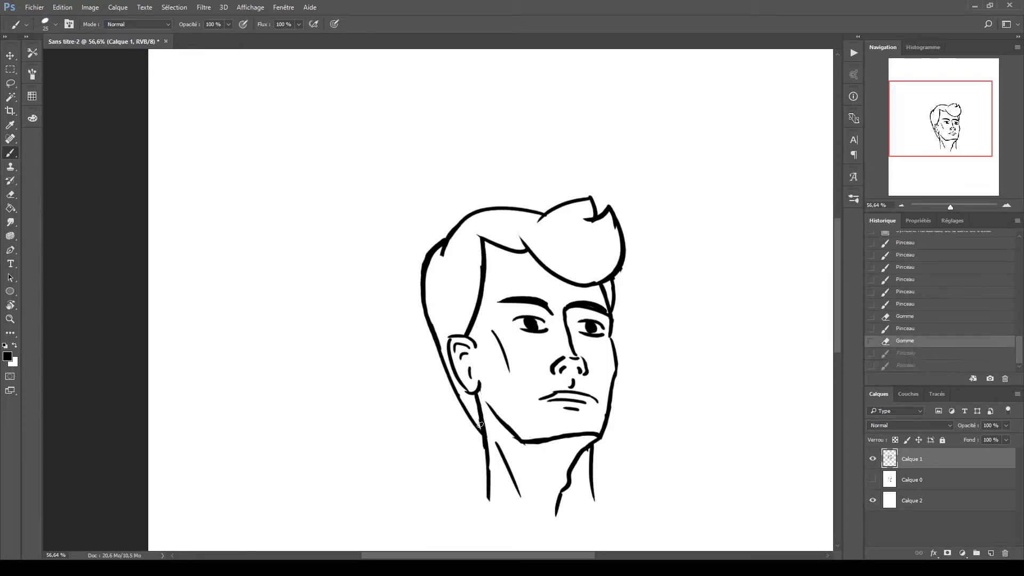
pyautogui.hotkey('ctrl', 'z')
pyautogui.hotkey('ctrl', 'z')
pyautogui.hotkey('ctrl', 'z')
pyautogui.moveTo(453, 391)
pyautogui.mouseDown()
pyautogui.moveTo(481, 434)
pyautogui.moveTo(473, 429)
pyautogui.mouseUp()
pyautogui.moveTo(442, 345); pyautogui.dragTo(453, 382)
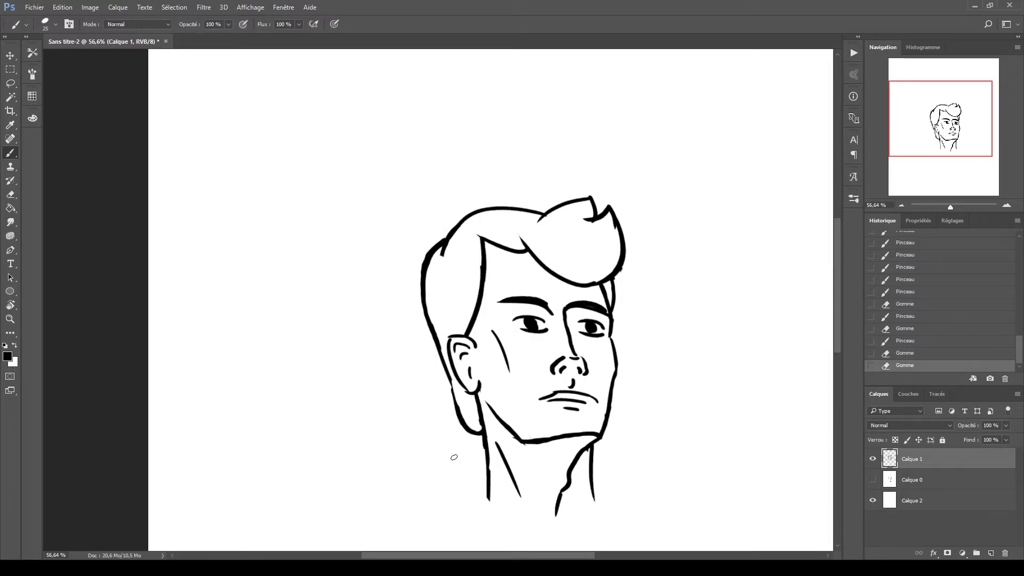
pyautogui.moveTo(437, 245)
pyautogui.mouseDown()
pyautogui.moveTo(419, 262)
pyautogui.moveTo(476, 244)
pyautogui.moveTo(451, 285)
pyautogui.moveTo(472, 319)
pyautogui.mouseUp()
# Undo the last hair stroke and reshape the lassoed mouth with Free Transform.
pyautogui.hotkey('ctrl', 'z')
pyautogui.press('l')
pyautogui.moveTo(536, 392); pyautogui.dragTo(537, 426)
pyautogui.hotkey('ctrl', 't')
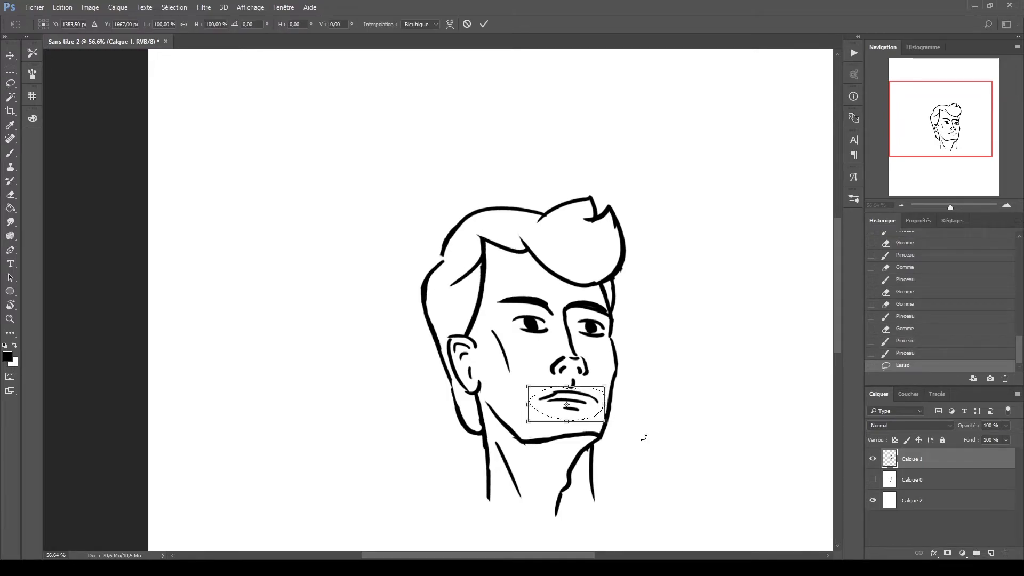
pyautogui.moveTo(642, 441); pyautogui.dragTo(638, 430)
pyautogui.press('Return')
pyautogui.hotkey('ctrl', 'd')
# Lasso the left eye and skew and distort its corners to reshape it.
pyautogui.moveTo(542, 334)
pyautogui.mouseDown()
pyautogui.moveTo(511, 320)
pyautogui.moveTo(541, 336)
pyautogui.mouseUp()
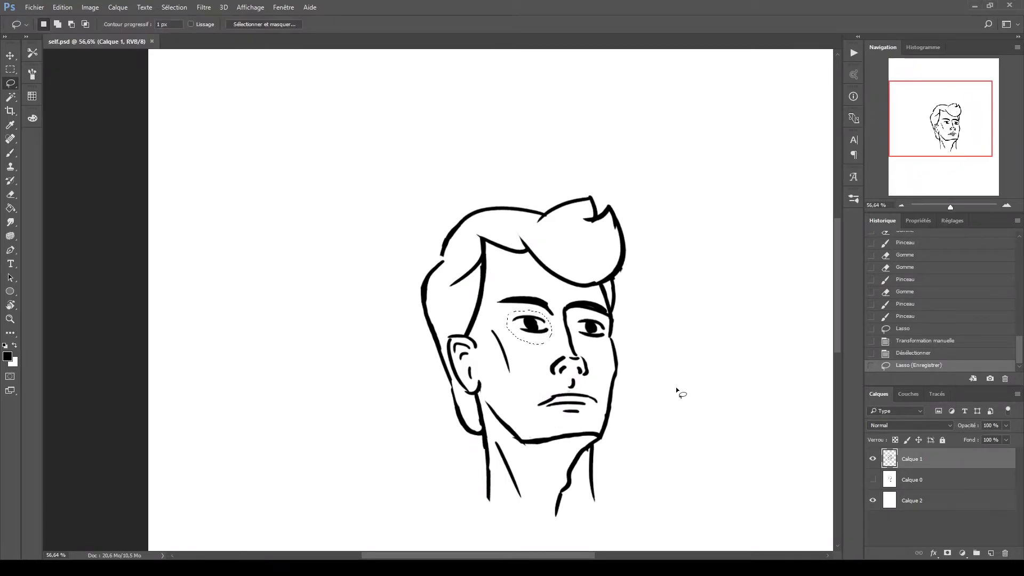
pyautogui.hotkey('ctrl', 'd')
pyautogui.moveTo(523, 309); pyautogui.dragTo(552, 339)
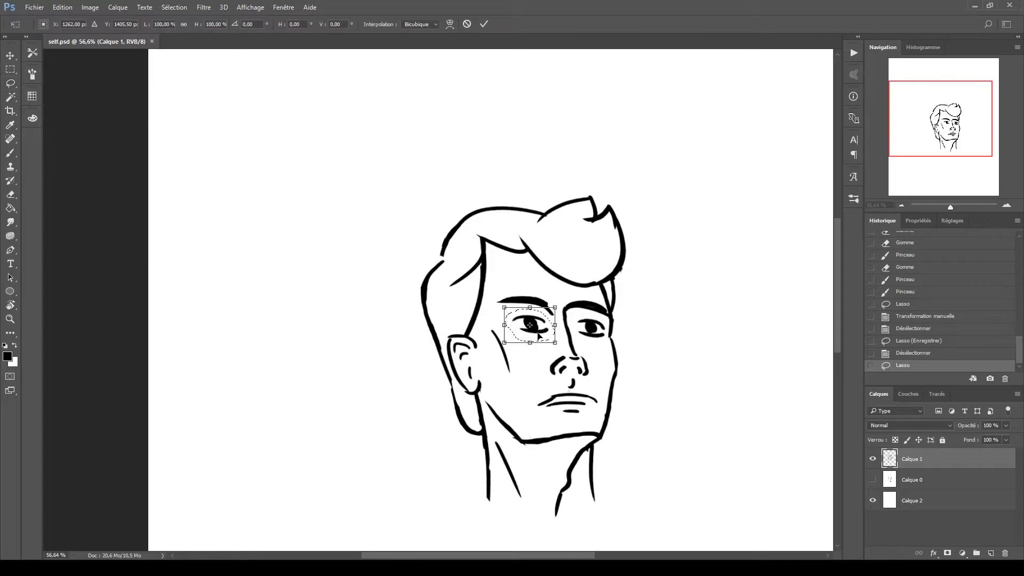
pyautogui.moveTo(504, 308); pyautogui.dragTo(499, 307)
pyautogui.moveTo(505, 343); pyautogui.dragTo(504, 341)
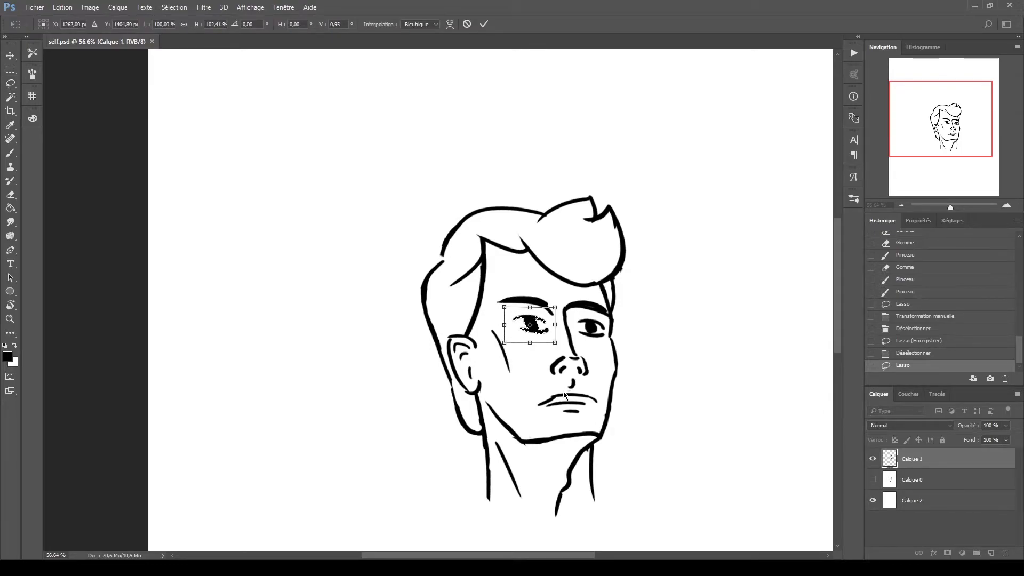
pyautogui.moveTo(557, 343)
pyautogui.mouseDown()
pyautogui.moveTo(551, 335)
pyautogui.moveTo(560, 344)
pyautogui.mouseUp()
pyautogui.press('Return')
pyautogui.hotkey('ctrl', 't')
pyautogui.press('Return')
pyautogui.hotkey('ctrl', 'd')
# Reselect and re-transform the left eye, then flip the canvas horizontally and back.
pyautogui.hotkey('ctrl', 't')
pyautogui.press('Escape')
pyautogui.moveTo(504, 314)
pyautogui.mouseDown()
pyautogui.moveTo(552, 335)
pyautogui.moveTo(539, 332)
pyautogui.mouseUp()
pyautogui.hotkey('ctrl', 't')
pyautogui.press('Return')
pyautogui.hotkey('ctrl', 'd')
pyautogui.hotkey('ctrl', 'shift', 'h')
pyautogui.hotkey('ctrl', 'shift', 'h')
pyautogui.press('b')
# Shrink the lassoed mouth to about 89% and deselect it.
pyautogui.scroll(2, 550, 344)
pyautogui.moveTo(550, 344); pyautogui.dragTo(547, 330)
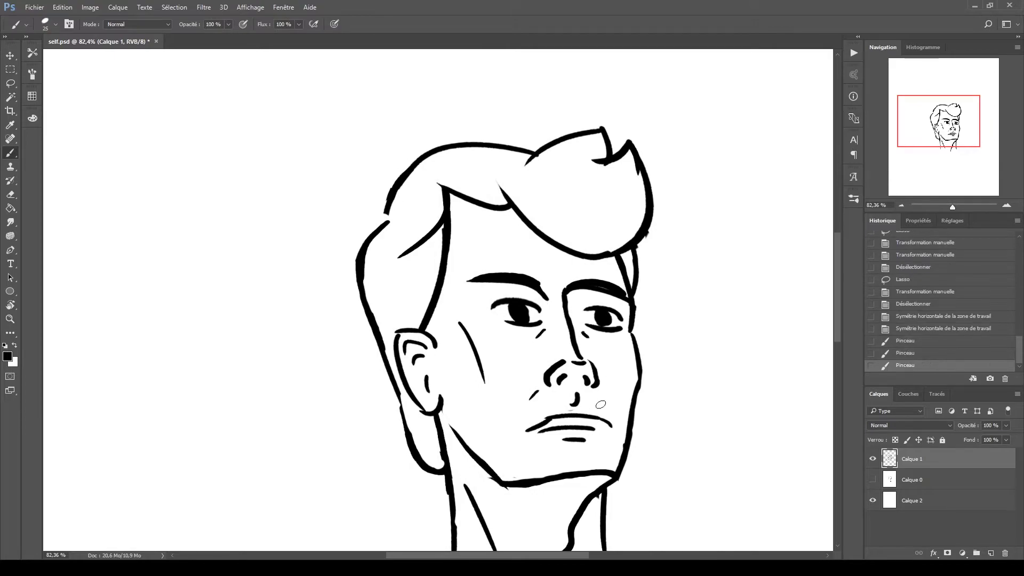
pyautogui.hotkey('ctrl', 'z')
pyautogui.press('l')
pyautogui.moveTo(600, 419); pyautogui.dragTo(597, 421)
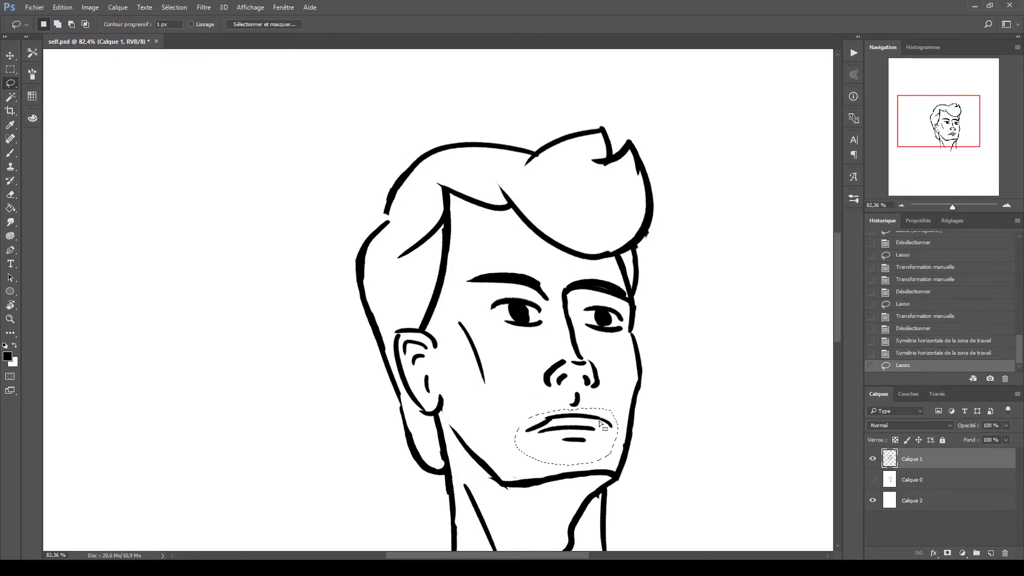
pyautogui.hotkey('ctrl', 't')
pyautogui.moveTo(622, 469); pyautogui.dragTo(615, 459)
pyautogui.press('Return')
pyautogui.hotkey('ctrl', 'd')
# Add a short stroke under the right eye and erase the inner hair stroke.
pyautogui.press('b')
pyautogui.moveTo(605, 343); pyautogui.dragTo(585, 339)
pyautogui.moveTo(619, 184); pyautogui.dragTo(593, 235)
pyautogui.hotkey('ctrl', 'z')
pyautogui.press('e')
pyautogui.moveTo(399, 257)
pyautogui.mouseDown()
pyautogui.moveTo(444, 212)
pyautogui.moveTo(452, 235)
pyautogui.moveTo(520, 210)
pyautogui.mouseUp()
pyautogui.hotkey('ctrl', 'z')
pyautogui.hotkey('ctrl', 'z')
pyautogui.scroll(-3, 480, 427)
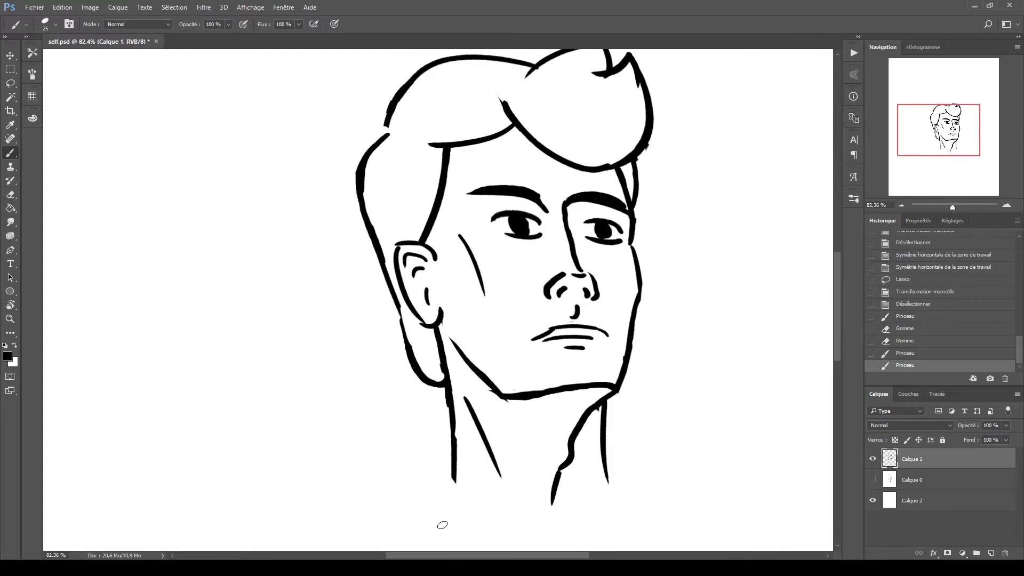
# On a new layer, ink the V-shaped collar and the curved neck edges.
pyautogui.hotkey('ctrl', 'shift', 'alt', 'n')
pyautogui.scroll(-2, 457, 425)
pyautogui.moveTo(365, 382); pyautogui.dragTo(492, 465)
pyautogui.hotkey('ctrl', 'z')
pyautogui.moveTo(368, 391)
pyautogui.mouseDown()
pyautogui.moveTo(454, 443)
pyautogui.moveTo(480, 481)
pyautogui.mouseUp()
pyautogui.moveTo(453, 444); pyautogui.dragTo(433, 486)
pyautogui.moveTo(370, 392); pyautogui.dragTo(358, 416)
pyautogui.moveTo(357, 417); pyautogui.dragTo(475, 494)
pyautogui.moveTo(508, 391); pyautogui.dragTo(470, 442)
pyautogui.moveTo(507, 391); pyautogui.dragTo(518, 417)
pyautogui.moveTo(519, 416); pyautogui.dragTo(480, 475)
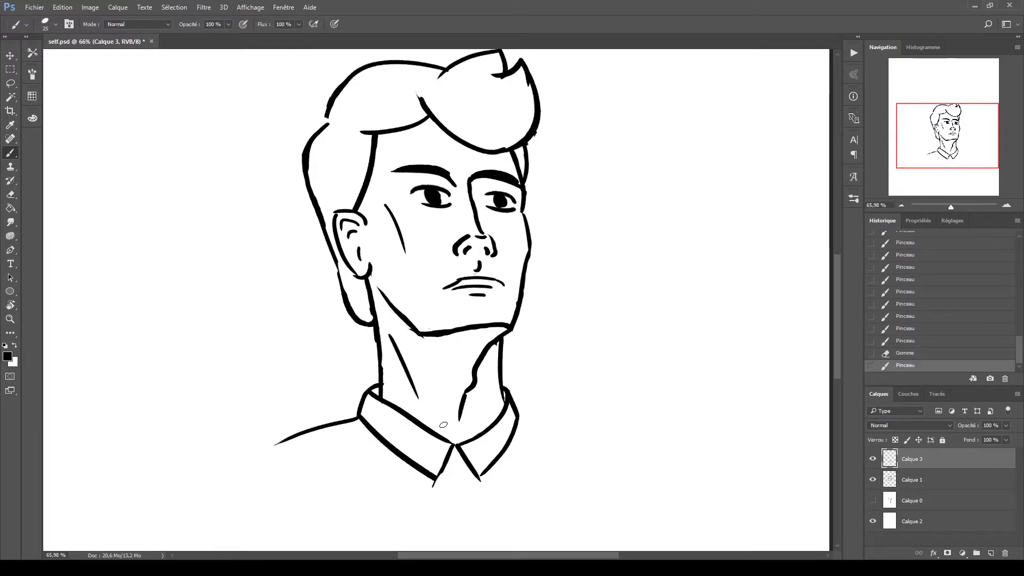
# Extend the left and right shoulder lines outward, flipping the canvas to check proportions.
pyautogui.moveTo(360, 419); pyautogui.dragTo(194, 460)
pyautogui.moveTo(517, 419); pyautogui.dragTo(648, 459)
pyautogui.press('z')
pyautogui.moveTo(496, 397); pyautogui.dragTo(472, 396)
pyautogui.hotkey('ctrl', 'shift', 'h')
pyautogui.hotkey('ctrl', 'shift', 'h')
pyautogui.hotkey('ctrl', 'shift', 'h')
# Zoom in on the eyes and try touch-up strokes on the eye linework, undoing them.
pyautogui.moveTo(368, 269); pyautogui.dragTo(406, 270)
pyautogui.press('b')
pyautogui.moveTo(411, 229); pyautogui.dragTo(422, 231)
pyautogui.hotkey('ctrl', 'z')
pyautogui.hotkey('ctrl', 'z')
pyautogui.moveTo(624, 237)
pyautogui.mouseDown()
pyautogui.moveTo(560, 231)
pyautogui.moveTo(589, 198)
pyautogui.mouseUp()
pyautogui.hotkey('ctrl', 'z')
pyautogui.hotkey('ctrl', 'z')
# Redraw the eye strokes and add a short lid stroke to the left eye.
pyautogui.moveTo(515, 199); pyautogui.dragTo(609, 204)
pyautogui.moveTo(360, 213); pyautogui.dragTo(417, 211)
pyautogui.press('z')
pyautogui.hotkey('ctrl', '0')
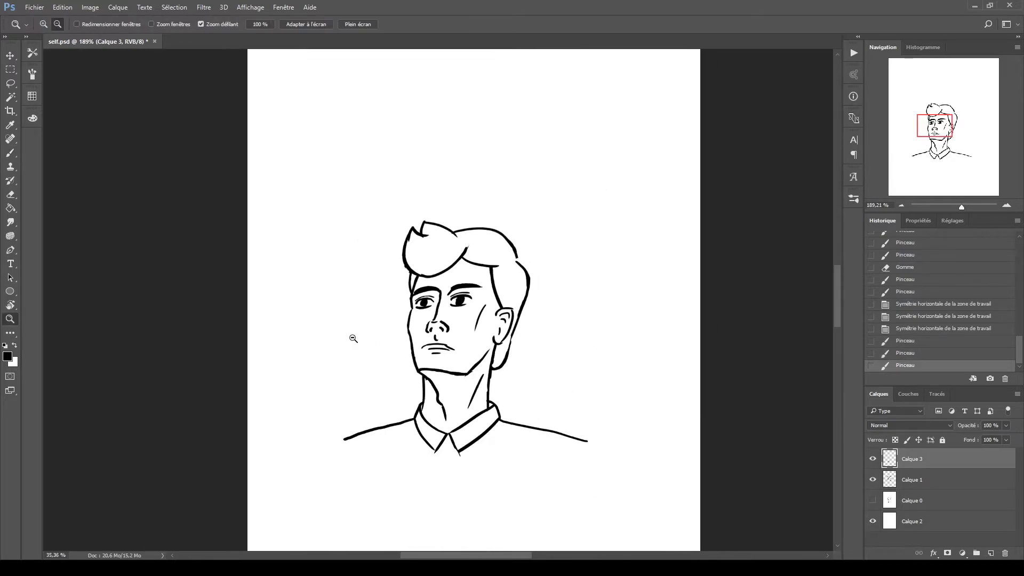
pyautogui.click(353, 338)
pyautogui.press('b')
pyautogui.moveTo(498, 361); pyautogui.dragTo(509, 368)
pyautogui.moveTo(550, 327)
pyautogui.mouseDown()
pyautogui.moveTo(520, 353)
pyautogui.moveTo(534, 341)
pyautogui.moveTo(320, 376)
pyautogui.mouseUp()
# Erase extra eyelid strokes, touch up the right upper lid, and add nostril arches.
pyautogui.moveTo(367, 320); pyautogui.dragTo(401, 347)
pyautogui.moveTo(520, 308)
pyautogui.mouseDown()
pyautogui.moveTo(466, 360)
pyautogui.moveTo(507, 312)
pyautogui.mouseUp()
pyautogui.moveTo(501, 320); pyautogui.dragTo(514, 305)
pyautogui.moveTo(608, 320); pyautogui.dragTo(600, 337)
pyautogui.scroll(-2, 458, 240)
pyautogui.moveTo(429, 435); pyautogui.dragTo(463, 430)
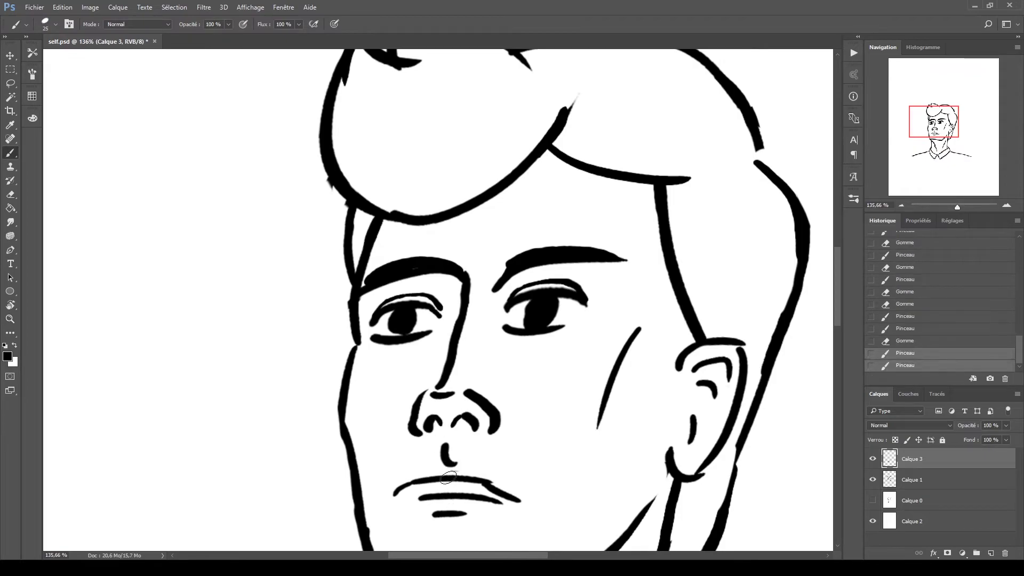
# Enlarge the left pupil and darken the right eye's pupil.
pyautogui.press('z')
pyautogui.scroll(-3, 454, 443)
pyautogui.scroll(5, 457, 264)
pyautogui.press('b')
pyautogui.moveTo(350, 230)
pyautogui.mouseDown()
pyautogui.moveTo(394, 244)
pyautogui.moveTo(374, 240)
pyautogui.mouseUp()
pyautogui.moveTo(534, 224)
pyautogui.mouseDown()
pyautogui.moveTo(595, 211)
pyautogui.moveTo(534, 224)
pyautogui.mouseUp()
pyautogui.press('z')
pyautogui.scroll(-3, 540, 230)
pyautogui.scroll(3, 541, 251)
pyautogui.hotkey('ctrl', 'z')
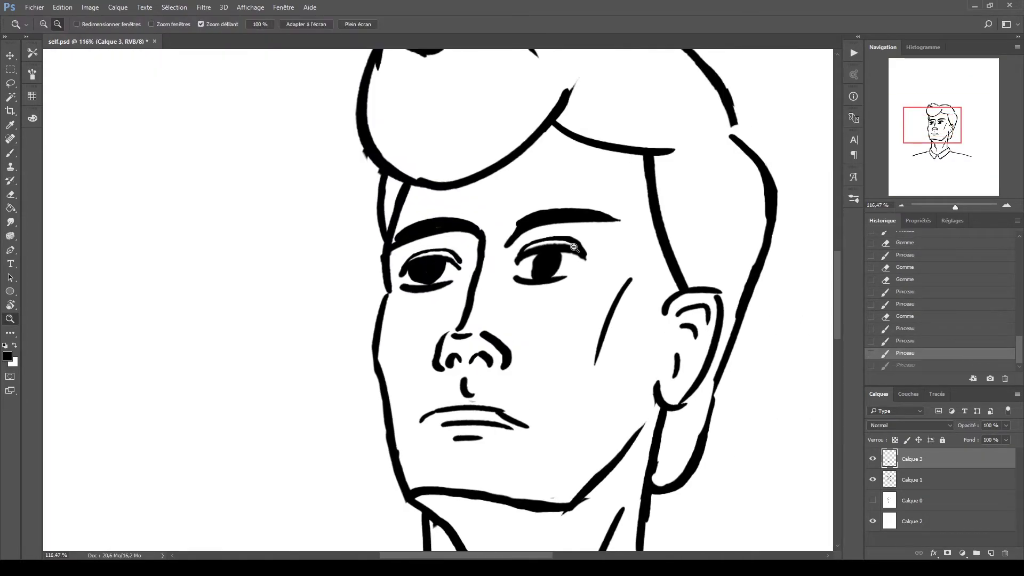
pyautogui.press('b')
pyautogui.moveTo(530, 260)
pyautogui.mouseDown()
pyautogui.moveTo(539, 278)
pyautogui.moveTo(580, 266)
pyautogui.moveTo(557, 286)
pyautogui.moveTo(518, 270)
pyautogui.moveTo(550, 277)
pyautogui.mouseUp()
# Merge the Calque 3 and Calque 1 line layers into one layer.
pyautogui.hotkey('alt', '[')
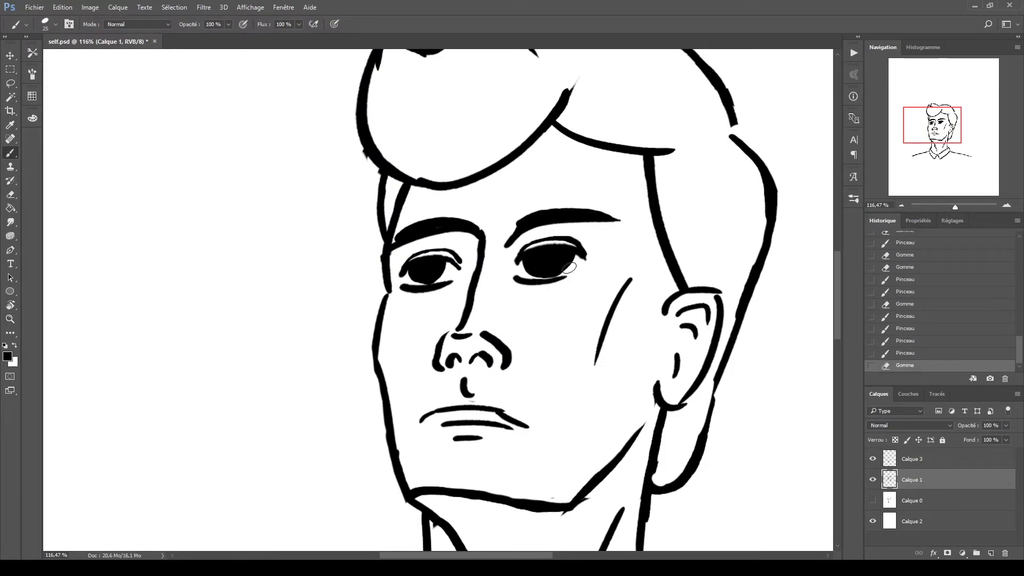
pyautogui.press('z')
pyautogui.scroll(1, 546, 384)
pyautogui.hotkey('alt', 'shift', ']')
pyautogui.hotkey('ctrl', 'e')
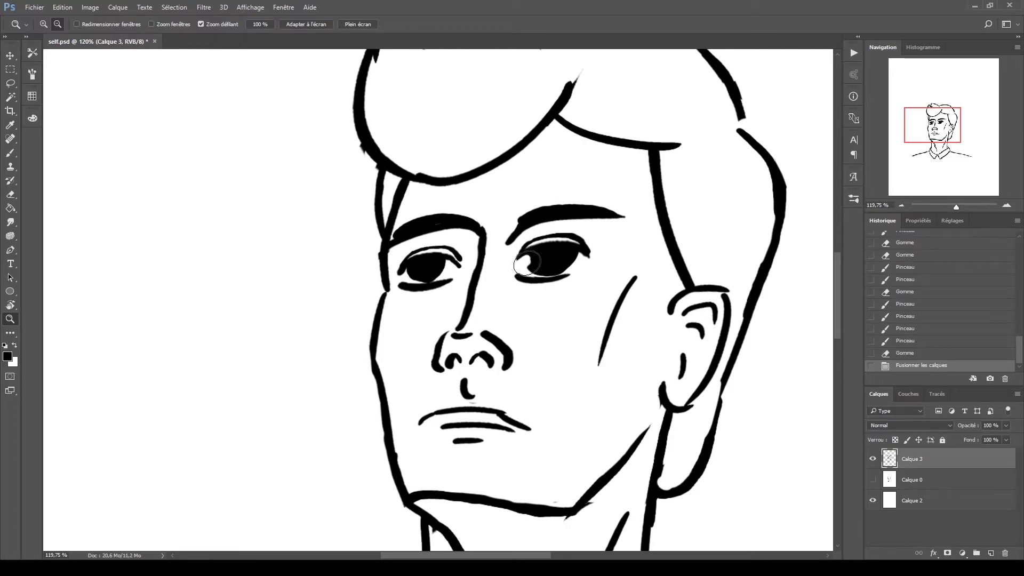
# Erase part of the right eye's dark area and zoom out to the page.
pyautogui.moveTo(544, 272); pyautogui.dragTo(578, 253)
pyautogui.press('b')
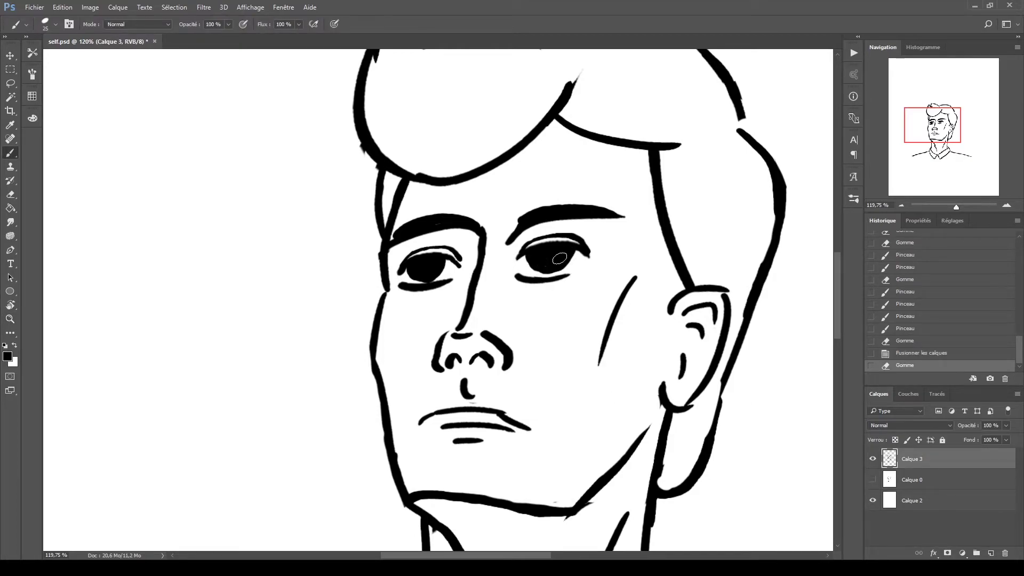
pyautogui.press('z')
pyautogui.scroll(-5, 480, 379)
pyautogui.scroll(-1, 912, 316)
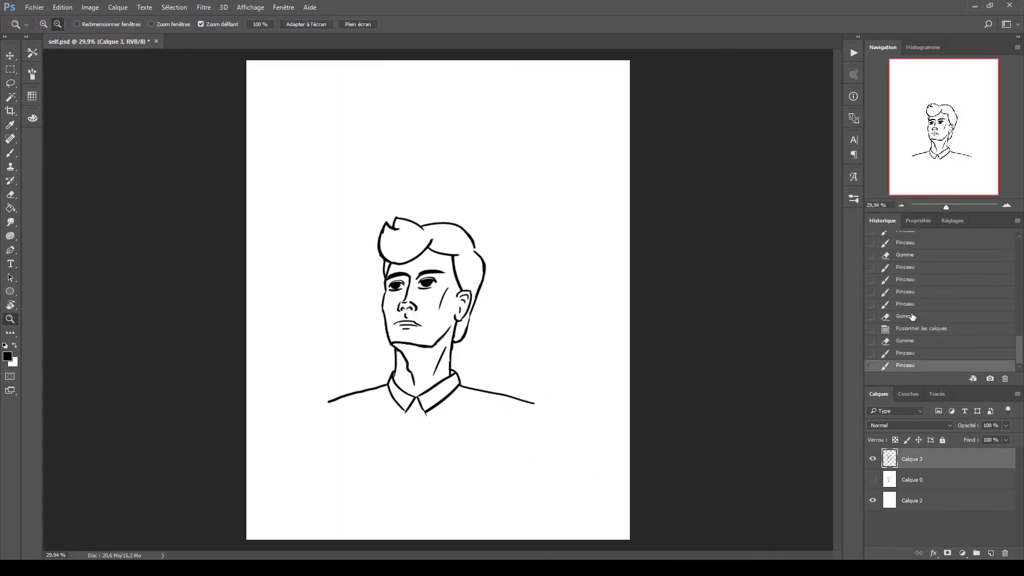
pyautogui.scroll(-2, 912, 317)
pyautogui.scroll(5, 469, 305)
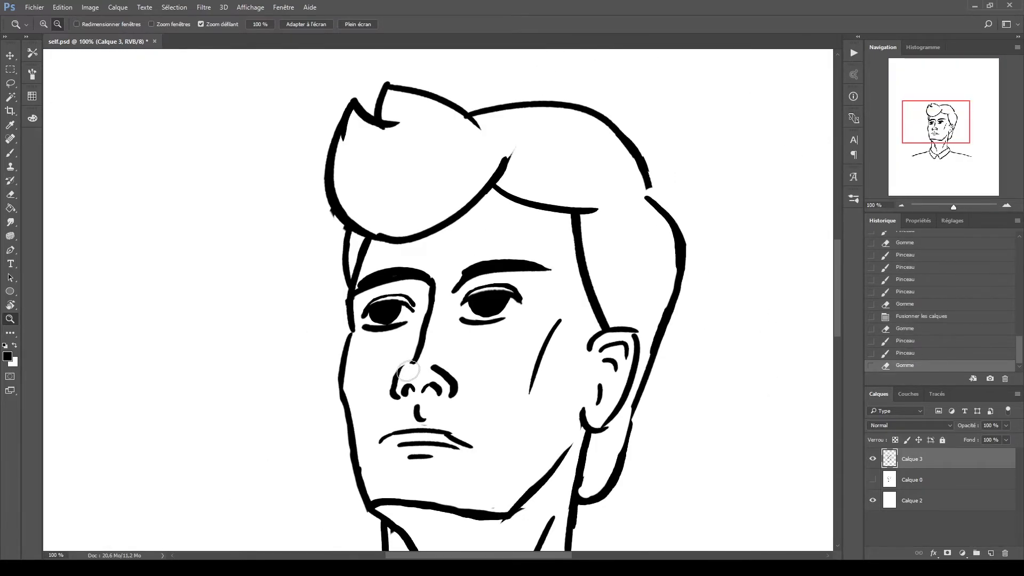
# Touch up strokes across the top of the nose and around the eyes.
pyautogui.press('b')
pyautogui.moveTo(405, 368); pyautogui.dragTo(424, 367)
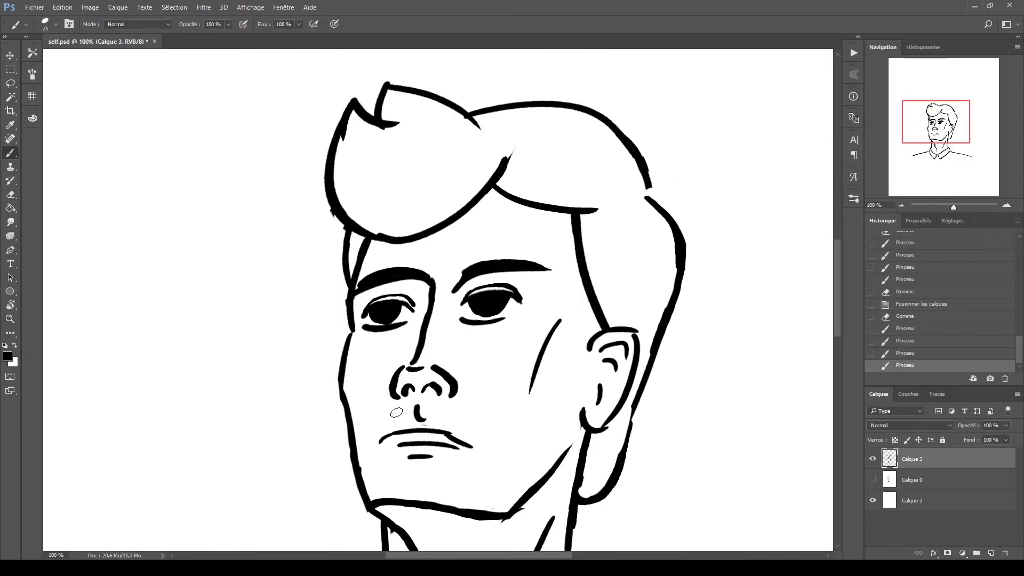
pyautogui.hotkey('ctrl', 'z')
pyautogui.moveTo(364, 332)
pyautogui.mouseDown()
pyautogui.moveTo(407, 332)
pyautogui.moveTo(373, 326)
pyautogui.mouseUp()
pyautogui.moveTo(465, 324); pyautogui.dragTo(501, 320)
pyautogui.moveTo(435, 368); pyautogui.dragTo(441, 375)
pyautogui.hotkey('ctrl', 'z')
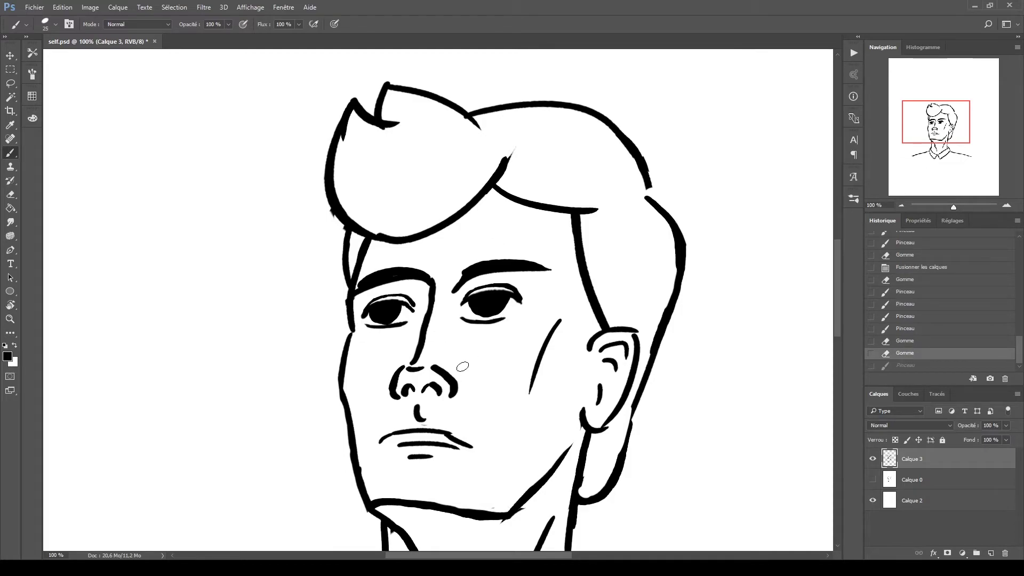
# View the whole figure and shorten both shoulder lines with the Eraser.
pyautogui.hotkey('ctrl', 'shift', 'z')
pyautogui.press('z')
pyautogui.hotkey('ctrl', '0')
pyautogui.click(455, 299)
pyautogui.hotkey('ctrl', 'shift', 'h')
pyautogui.click(454, 298)
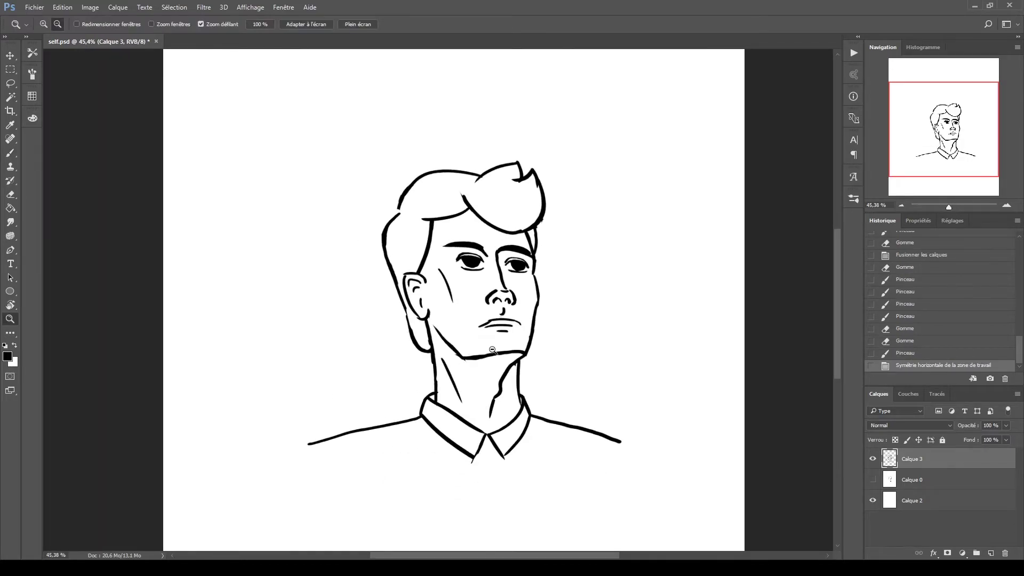
pyautogui.moveTo(312, 434); pyautogui.dragTo(346, 433)
pyautogui.moveTo(610, 447); pyautogui.dragTo(555, 421)
pyautogui.moveTo(346, 434); pyautogui.dragTo(389, 423)
# Add an empty layer, fade the Calque 3 sketch to 54% opacity and enlarge the head drawing.
pyautogui.hotkey('ctrl', 'shift', 'alt', 'n')
pyautogui.click(928, 484)
pyautogui.press('5')
pyautogui.press('4')
pyautogui.hotkey('ctrl', '-')
pyautogui.hotkey('ctrl', 't')
pyautogui.moveTo(508, 400); pyautogui.dragTo(577, 473)
pyautogui.press('Return')
pyautogui.click(912, 459)
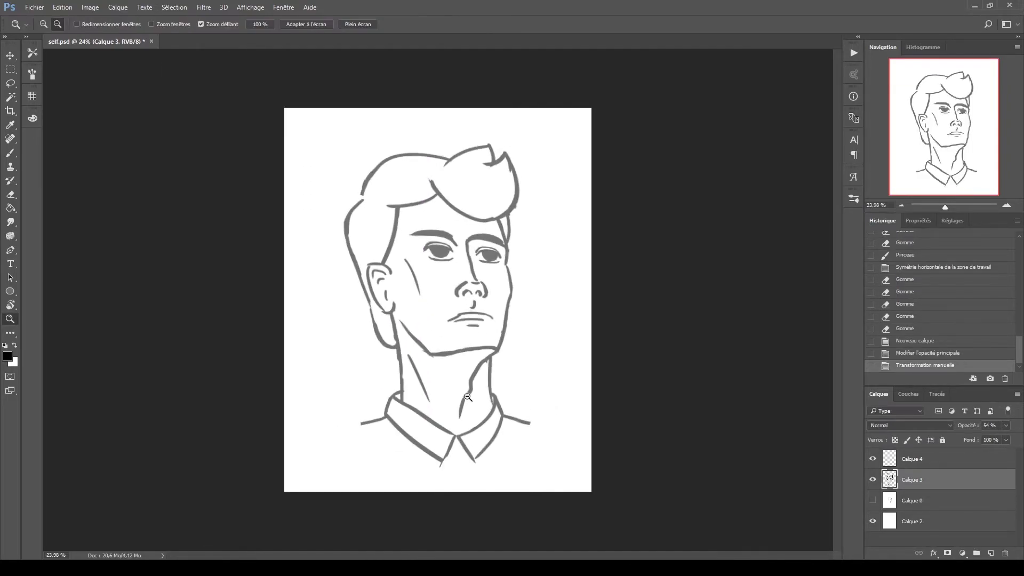
# Zoom in on the face and try a brush stroke on the eyebrow, then undo it.
pyautogui.hotkey('ctrl', '+')
pyautogui.scroll(4, 476, 246)
pyautogui.press('b')
pyautogui.moveTo(401, 207); pyautogui.dragTo(459, 208)
pyautogui.hotkey('ctrl', 'z')
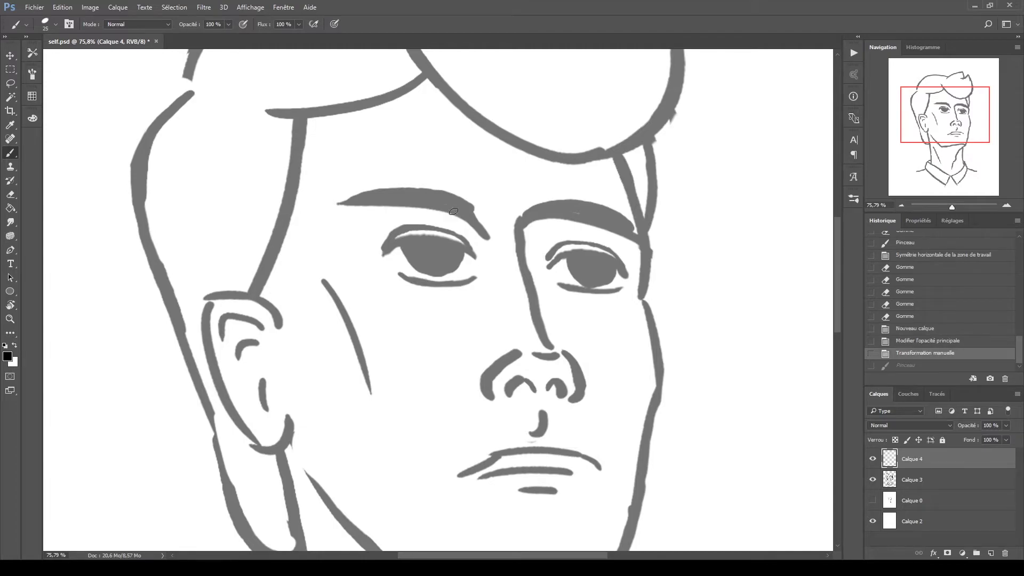
# Lasso the left eyebrow on the Calque 3 sketch layer and transform it.
pyautogui.press('l')
pyautogui.hotkey('ctrl', '-')
pyautogui.click(931, 342)
pyautogui.click(915, 328)
pyautogui.scroll(3, 427, 278)
pyautogui.moveTo(428, 279); pyautogui.dragTo(514, 267)
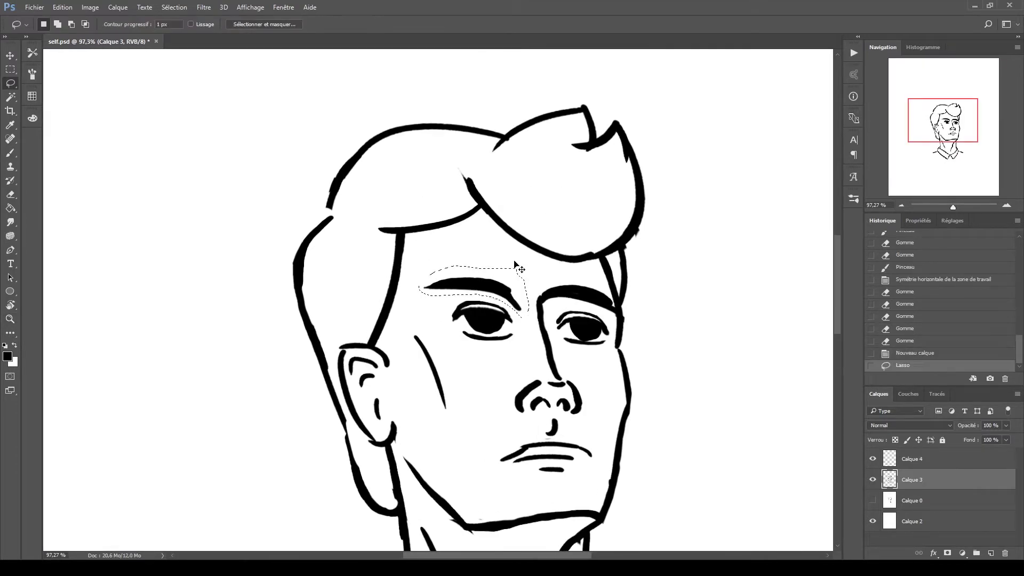
pyautogui.hotkey('ctrl', 't')
pyautogui.press('Return')
pyautogui.press('z')
# Fit the whole page in view and mirror the canvas to check symmetry.
pyautogui.hotkey('ctrl', '0')
pyautogui.hotkey('ctrl', 'd')
pyautogui.hotkey('ctrl', 'shift', 'h')
pyautogui.hotkey('ctrl', 'shift', 'h')
pyautogui.scroll(4, 471, 347)
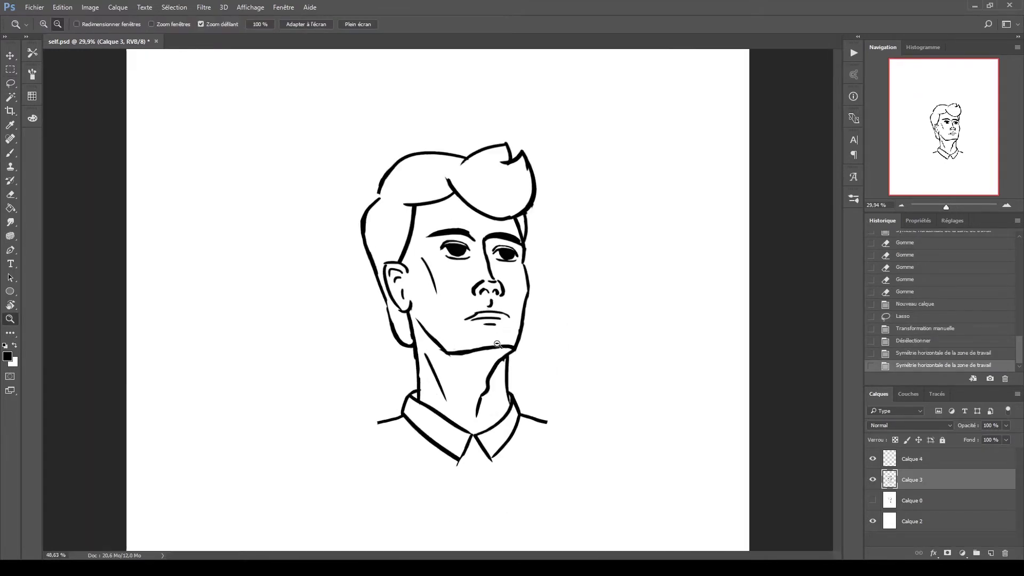
pyautogui.scroll(-5, 642, 419)
# Enlarge the sketch to about 197%, then switch to Calque 4 with the Brush.
pyautogui.hotkey('ctrl', 't')
pyautogui.moveTo(485, 373); pyautogui.dragTo(531, 430)
pyautogui.press('Return')
pyautogui.press('4')
pyautogui.hotkey('alt', ']')
pyautogui.scroll(5, 445, 303)
# Ink the ear's back edge, top arc, inner hook and a small inner curl.
pyautogui.press('b')
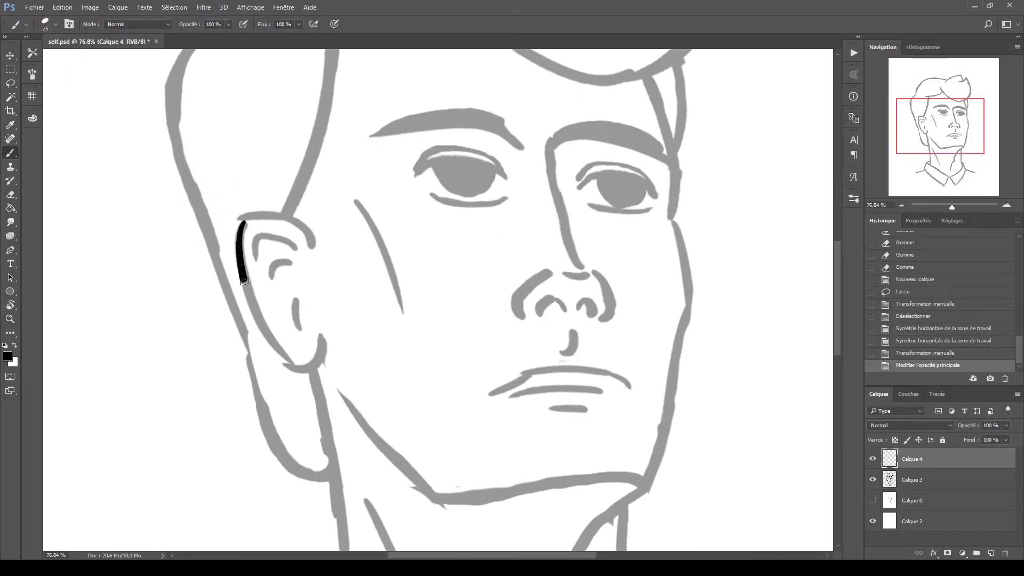
pyautogui.moveTo(247, 292)
pyautogui.mouseDown()
pyautogui.moveTo(297, 374)
pyautogui.moveTo(322, 340)
pyautogui.mouseUp()
pyautogui.moveTo(240, 218); pyautogui.dragTo(318, 253)
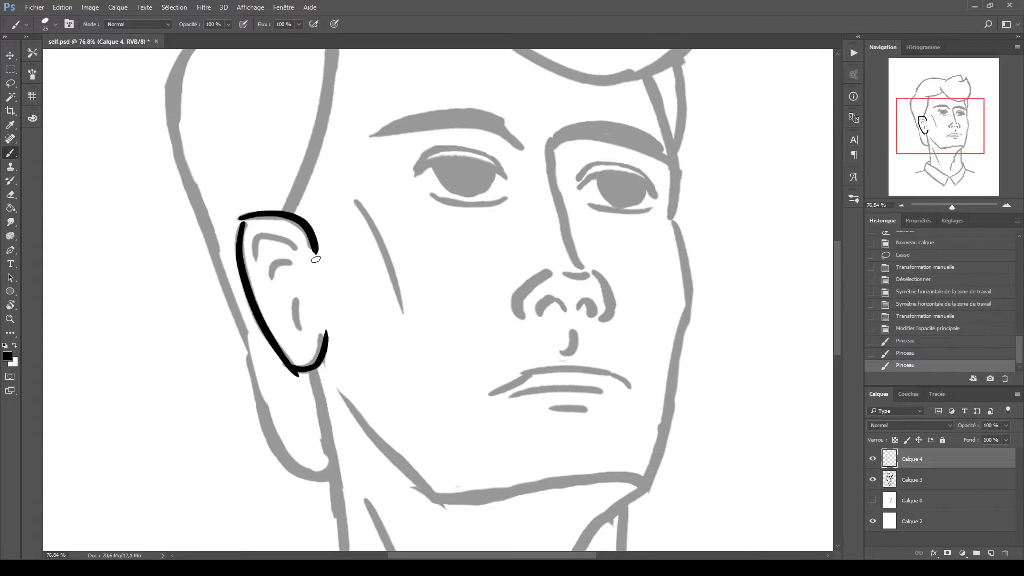
pyautogui.moveTo(257, 260); pyautogui.dragTo(297, 249)
pyautogui.hotkey('ctrl', 'z')
pyautogui.moveTo(272, 281); pyautogui.dragTo(290, 263)
pyautogui.moveTo(295, 301); pyautogui.dragTo(299, 327)
pyautogui.hotkey('ctrl', 'z')
# Ink the cheek line and a curved line running from the hair into the ear.
pyautogui.moveTo(356, 201); pyautogui.dragTo(402, 312)
pyautogui.hotkey('ctrl', 'z')
pyautogui.scroll(3, 464, 216)
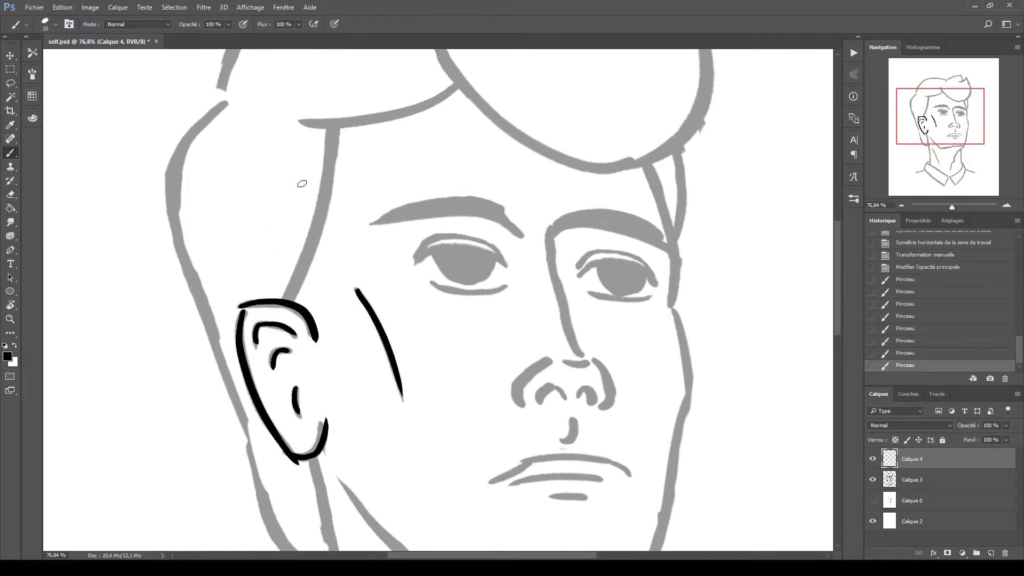
pyautogui.hotkey('ctrl', 'z')
pyautogui.moveTo(346, 104); pyautogui.dragTo(288, 301)
pyautogui.hotkey('ctrl', 'z')
# Ink the curve along the top of the hair, redrawing it until it fits.
pyautogui.hotkey('ctrl', 'z')
pyautogui.moveTo(332, 124); pyautogui.dragTo(273, 322)
pyautogui.moveTo(299, 123); pyautogui.dragTo(454, 93)
pyautogui.hotkey('ctrl', 'z')
pyautogui.moveTo(333, 128); pyautogui.dragTo(512, 58)
pyautogui.hotkey('ctrl', 'z')
pyautogui.moveTo(250, 116); pyautogui.dragTo(460, 80)
pyautogui.scroll(4, 812, 254)
pyautogui.moveTo(222, 224)
pyautogui.mouseDown()
pyautogui.moveTo(412, 165)
pyautogui.moveTo(504, 116)
pyautogui.mouseUp()
# Ink the upper edge of the quiff and its hair hook.
pyautogui.hotkey('ctrl', 'z')
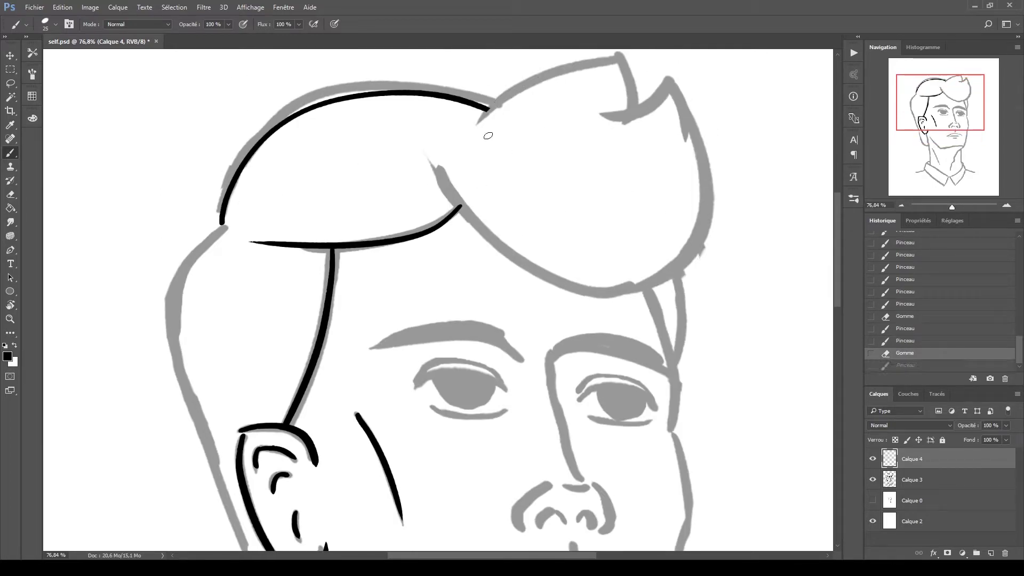
pyautogui.moveTo(455, 144); pyautogui.dragTo(621, 57)
pyautogui.hotkey('ctrl', 'z')
pyautogui.hotkey('ctrl', 'z')
pyautogui.hotkey('ctrl', 'z')
pyautogui.moveTo(441, 144); pyautogui.dragTo(622, 58)
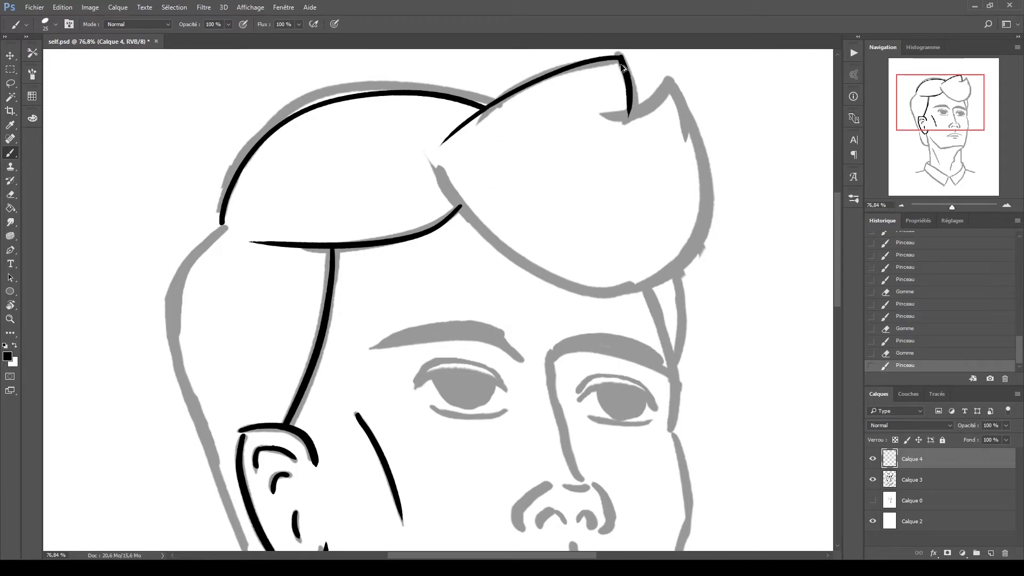
pyautogui.hotkey('ctrl', 'z')
pyautogui.hotkey('ctrl', 'z')
pyautogui.scroll(3, 621, 60)
pyautogui.moveTo(605, 155)
pyautogui.mouseDown()
pyautogui.moveTo(690, 113)
pyautogui.moveTo(699, 211)
pyautogui.mouseUp()
pyautogui.hotkey('ctrl', 'z')
# Ink the quiff's right side, a trimmed flick beneath it, and the back-of-head line to the jaw.
pyautogui.moveTo(688, 119); pyautogui.dragTo(437, 209)
pyautogui.moveTo(603, 347); pyautogui.dragTo(757, 269)
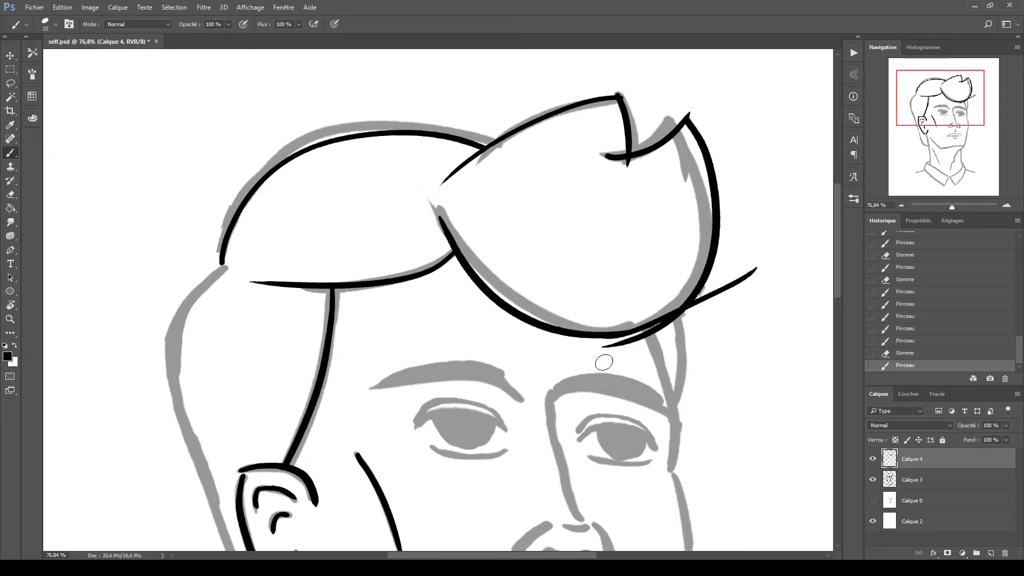
pyautogui.hotkey('ctrl', 'z')
pyautogui.moveTo(593, 355); pyautogui.dragTo(766, 258)
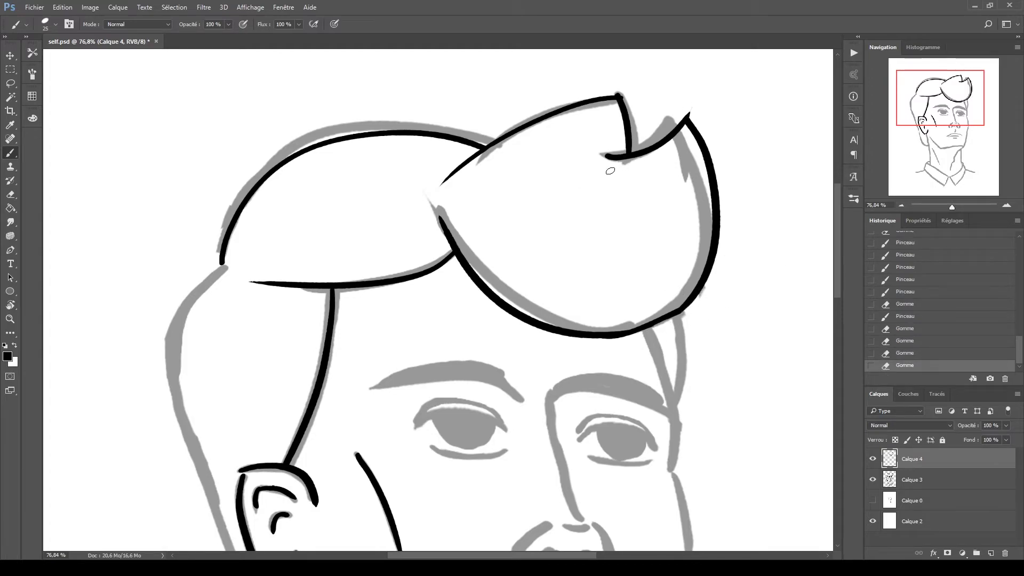
pyautogui.scroll(-3, 611, 170)
pyautogui.moveTo(224, 178)
pyautogui.mouseDown()
pyautogui.moveTo(184, 245)
pyautogui.moveTo(198, 427)
pyautogui.moveTo(239, 517)
pyautogui.mouseUp()
pyautogui.scroll(-5, 726, 309)
pyautogui.moveTo(234, 255)
pyautogui.mouseDown()
pyautogui.moveTo(236, 285)
pyautogui.moveTo(362, 405)
pyautogui.mouseUp()
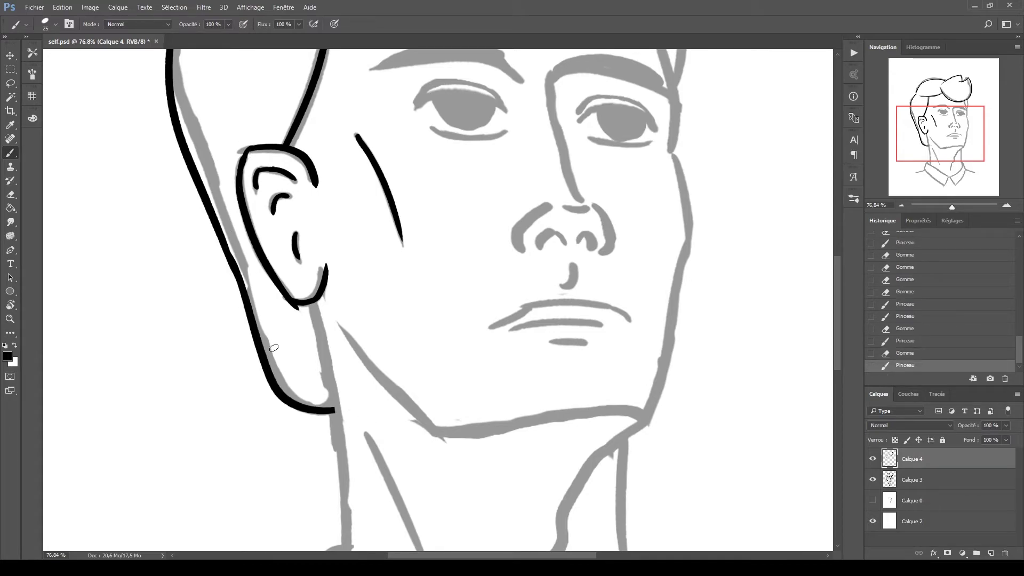
# Ink the first neck lines and the collar edge, undoing the misplaced strokes.
pyautogui.scroll(-4, 270, 298)
pyautogui.moveTo(309, 140); pyautogui.dragTo(337, 410)
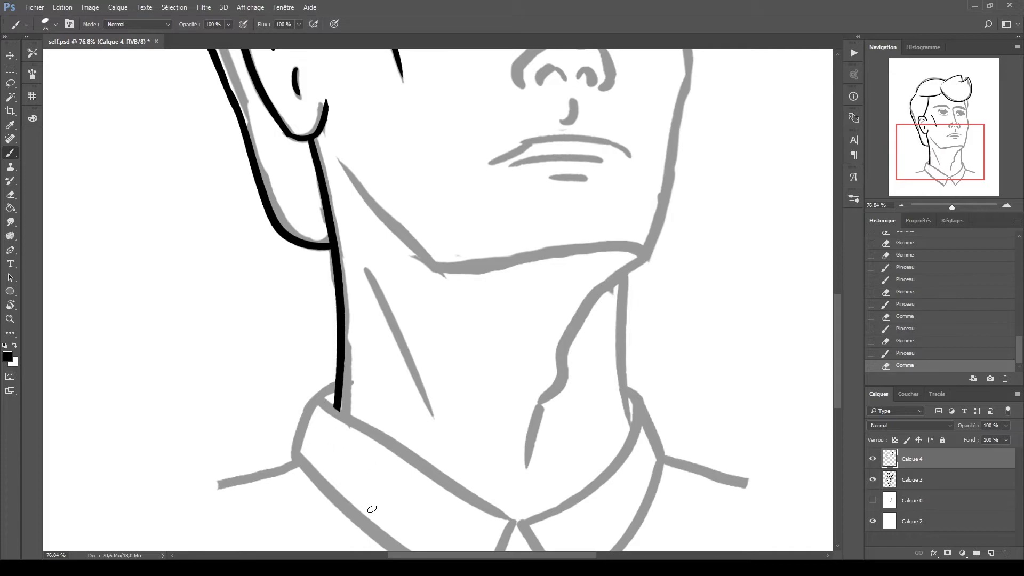
pyautogui.moveTo(366, 270)
pyautogui.mouseDown()
pyautogui.moveTo(441, 424)
pyautogui.moveTo(427, 421)
pyautogui.mouseUp()
pyautogui.hotkey('ctrl', 'z')
pyautogui.scroll(-4, 490, 403)
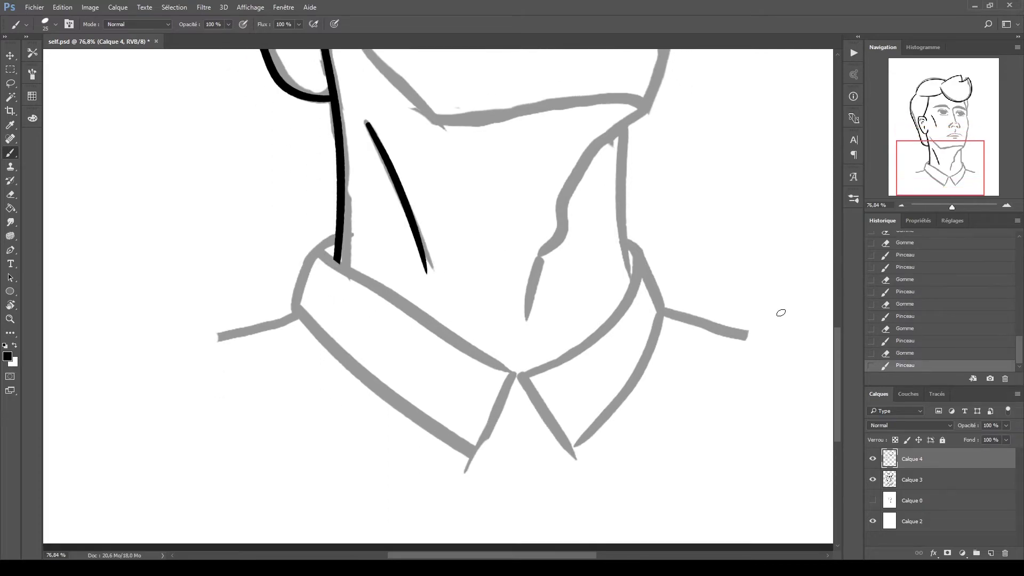
pyautogui.moveTo(178, 359); pyautogui.dragTo(297, 316)
pyautogui.hotkey('ctrl', 'z')
# Ink the collar's top edge and its lower edge from the corner.
pyautogui.moveTo(206, 340)
pyautogui.mouseDown()
pyautogui.moveTo(336, 236)
pyautogui.moveTo(560, 383)
pyautogui.mouseUp()
pyautogui.hotkey('ctrl', 'z')
pyautogui.moveTo(299, 309)
pyautogui.mouseDown()
pyautogui.moveTo(513, 457)
pyautogui.moveTo(488, 476)
pyautogui.mouseUp()
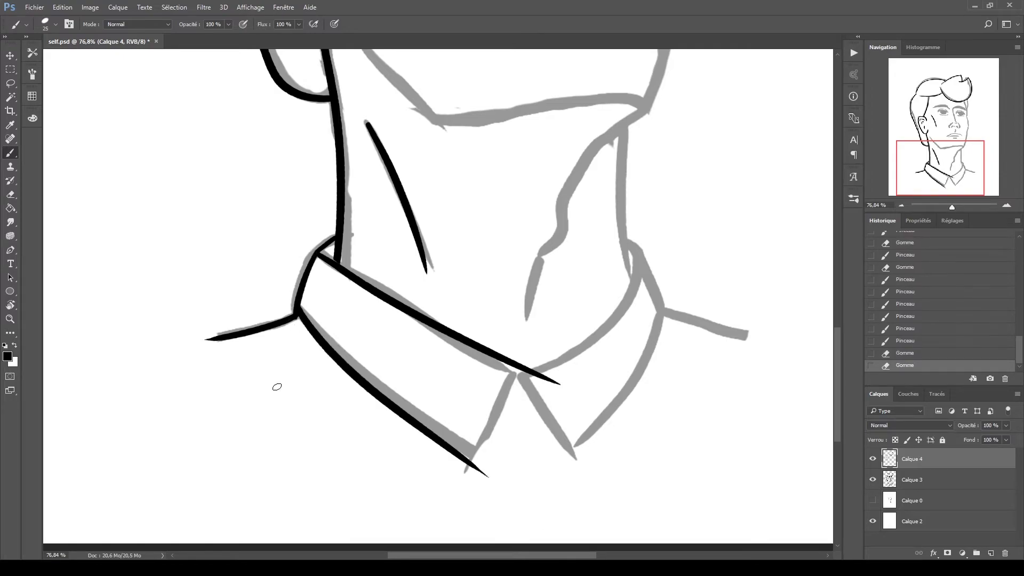
pyautogui.moveTo(521, 366); pyautogui.dragTo(450, 513)
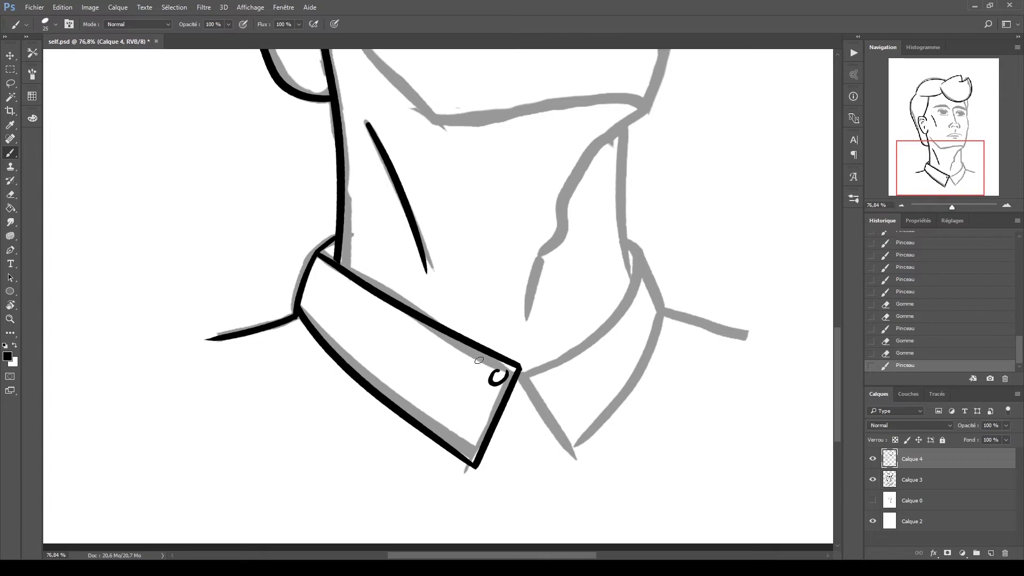
pyautogui.hotkey('ctrl', 'z')
pyautogui.moveTo(497, 369); pyautogui.dragTo(575, 457)
pyautogui.hotkey('ctrl', 'z')
# Ink the collar's right edge and the neck-to-shoulder outline in black.
pyautogui.moveTo(523, 376); pyautogui.dragTo(632, 230)
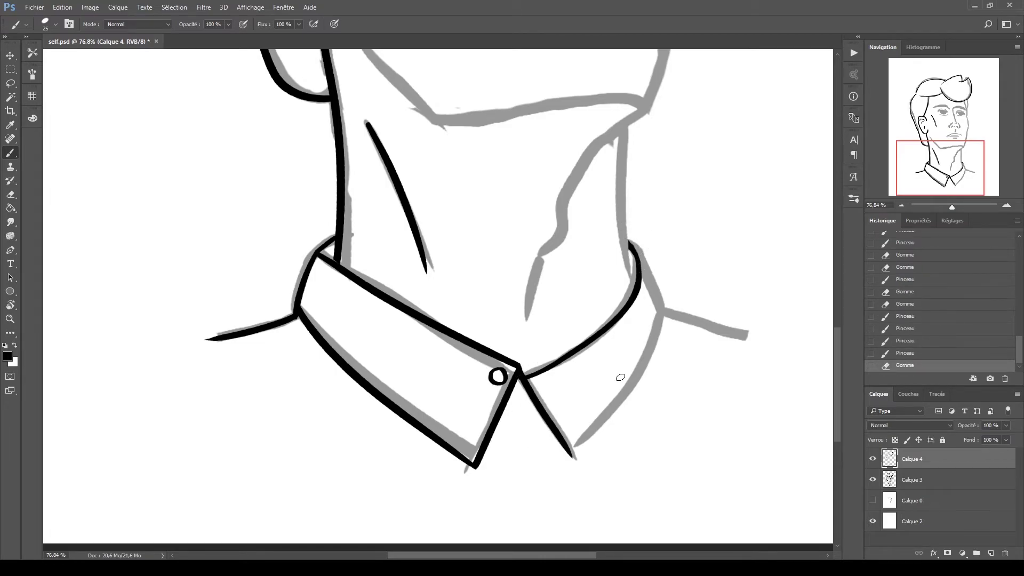
pyautogui.moveTo(631, 245); pyautogui.dragTo(663, 326)
pyautogui.moveTo(661, 318); pyautogui.dragTo(560, 458)
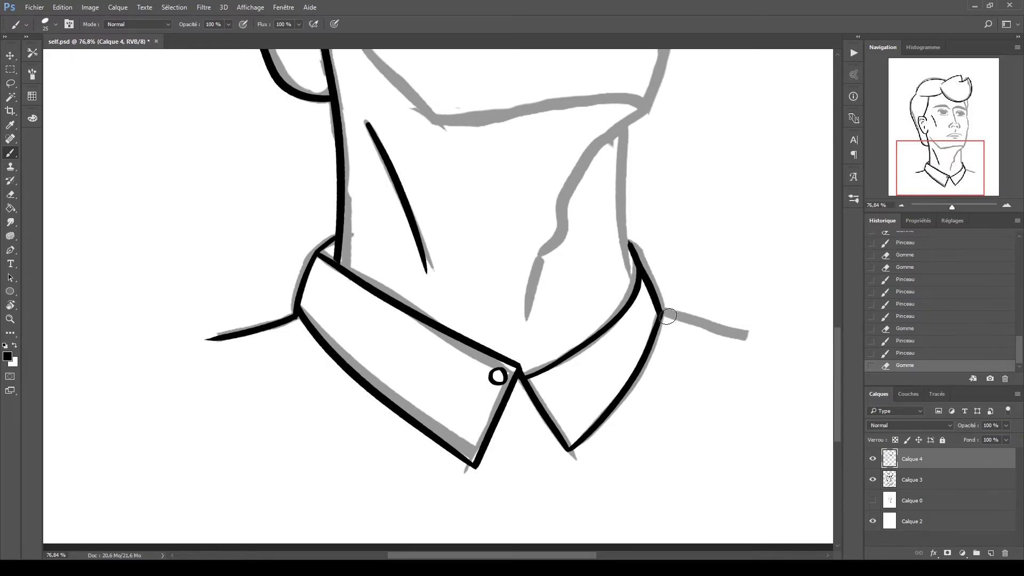
pyautogui.hotkey('ctrl', 'z')
pyautogui.moveTo(660, 310); pyautogui.dragTo(731, 334)
# Draw the curved neck line in black, comparing and redoing the strokes.
pyautogui.scroll(2, 693, 331)
pyautogui.moveTo(626, 195); pyautogui.dragTo(633, 359)
pyautogui.hotkey('ctrl', 'z')
pyautogui.hotkey('ctrl', 'z')
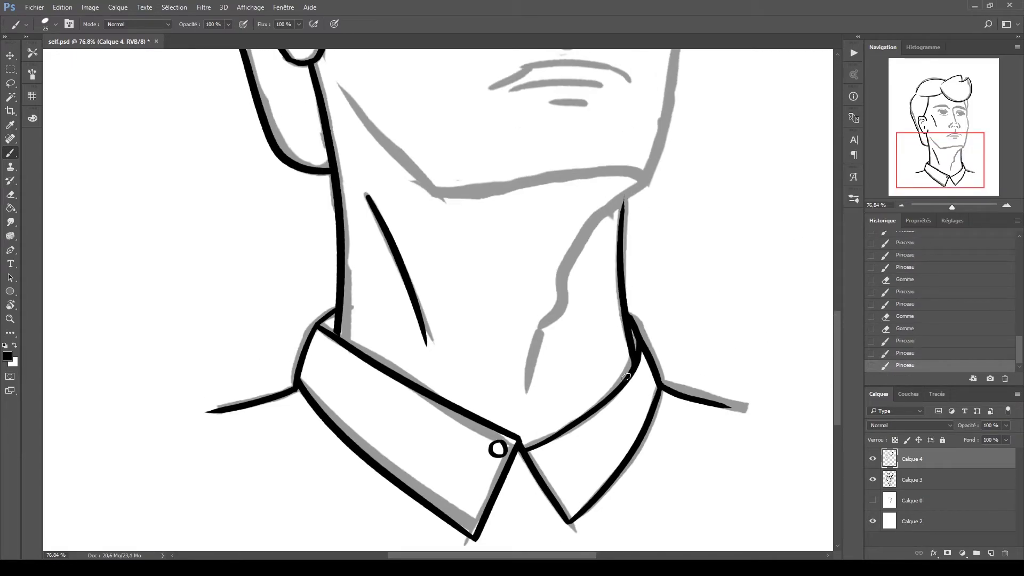
pyautogui.moveTo(530, 361); pyautogui.dragTo(552, 320)
pyautogui.hotkey('ctrl', 'z')
pyautogui.moveTo(646, 181)
pyautogui.mouseDown()
pyautogui.moveTo(523, 339)
pyautogui.moveTo(527, 396)
pyautogui.mouseUp()
# Trace the jawline down to the chin and the right jawline in black.
pyautogui.scroll(3, 526, 395)
pyautogui.moveTo(340, 273)
pyautogui.mouseDown()
pyautogui.moveTo(472, 395)
pyautogui.moveTo(440, 386)
pyautogui.mouseUp()
pyautogui.hotkey('ctrl', 'z')
pyautogui.hotkey('ctrl', 'z')
pyautogui.moveTo(329, 243)
pyautogui.mouseDown()
pyautogui.moveTo(441, 382)
pyautogui.moveTo(624, 354)
pyautogui.mouseUp()
pyautogui.moveTo(690, 193); pyautogui.dragTo(630, 385)
pyautogui.hotkey('ctrl', 'z')
# Ink the right edge of the hair.
pyautogui.scroll(2, 675, 340)
pyautogui.moveTo(671, 165); pyautogui.dragTo(690, 267)
pyautogui.moveTo(678, 120)
pyautogui.mouseDown()
pyautogui.moveTo(669, 177)
pyautogui.moveTo(683, 280)
pyautogui.mouseUp()
pyautogui.scroll(3, 672, 176)
pyautogui.moveTo(682, 144); pyautogui.dragTo(671, 236)
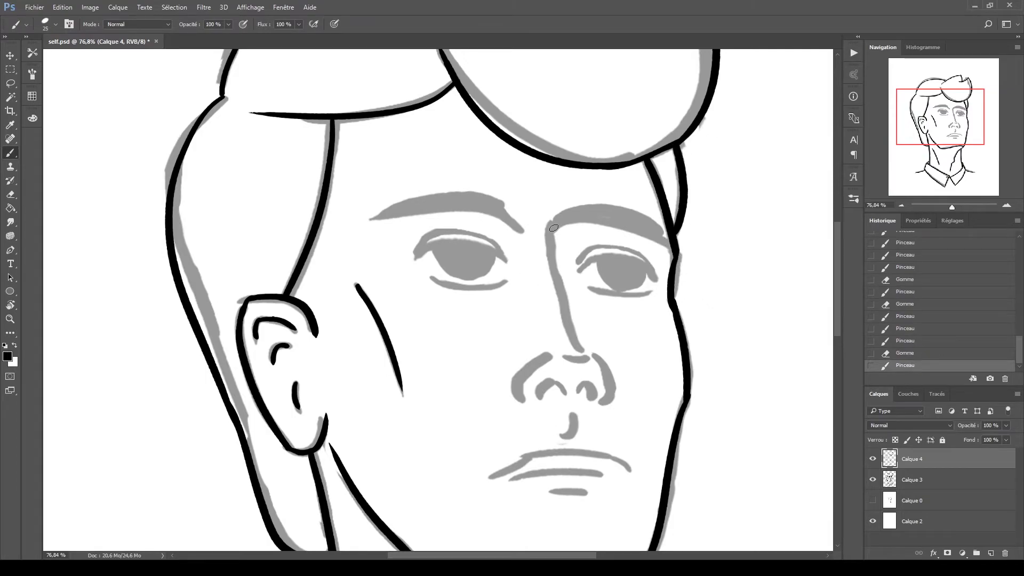
# Ink the nose bridge, tip and nostrils, checking the drawing with a mirrored canvas.
pyautogui.moveTo(552, 225); pyautogui.dragTo(581, 350)
pyautogui.hotkey('ctrl', 'z')
pyautogui.hotkey('ctrl', 'z')
pyautogui.hotkey('ctrl', 'z')
pyautogui.hotkey('ctrl', 'shift', 'h')
pyautogui.moveTo(375, 355)
pyautogui.mouseDown()
pyautogui.moveTo(350, 360)
pyautogui.moveTo(372, 356)
pyautogui.moveTo(338, 405)
pyautogui.mouseUp()
pyautogui.hotkey('ctrl', 'z')
pyautogui.moveTo(388, 355); pyautogui.dragTo(415, 406)
pyautogui.moveTo(341, 399)
pyautogui.mouseDown()
pyautogui.moveTo(397, 397)
pyautogui.moveTo(357, 399)
pyautogui.moveTo(382, 382)
pyautogui.moveTo(368, 439)
pyautogui.mouseUp()
# Ink the upper eyelids as full arcs and fill the pupils solid black.
pyautogui.hotkey('ctrl', 'z')
pyautogui.hotkey('ctrl', 'z')
pyautogui.hotkey('ctrl', 'z')
pyautogui.hotkey('ctrl', 'z')
pyautogui.hotkey('ctrl', 'z')
pyautogui.hotkey('ctrl', 'z')
pyautogui.hotkey('ctrl', 'z')
# Ink the nostrils, philtrum, mouth line, lower lip and a short chin mark.
pyautogui.moveTo(304, 471)
pyautogui.mouseDown()
pyautogui.moveTo(331, 456)
pyautogui.moveTo(424, 452)
pyautogui.mouseUp()
pyautogui.moveTo(401, 454)
pyautogui.mouseDown()
pyautogui.moveTo(440, 474)
pyautogui.moveTo(404, 452)
pyautogui.mouseUp()
pyautogui.press('e')
pyautogui.moveTo(335, 474); pyautogui.dragTo(418, 478)
pyautogui.moveTo(349, 492); pyautogui.dragTo(384, 492)
pyautogui.moveTo(305, 260); pyautogui.dragTo(356, 270)
pyautogui.hotkey('ctrl', 'z')
pyautogui.hotkey('ctrl', 'z')
pyautogui.moveTo(277, 280)
pyautogui.mouseDown()
pyautogui.moveTo(356, 270)
pyautogui.moveTo(277, 262)
pyautogui.moveTo(357, 269)
pyautogui.moveTo(282, 280)
pyautogui.mouseUp()
pyautogui.hotkey('ctrl', 'z')
pyautogui.hotkey('ctrl', 'z')
pyautogui.hotkey('ctrl', 'z')
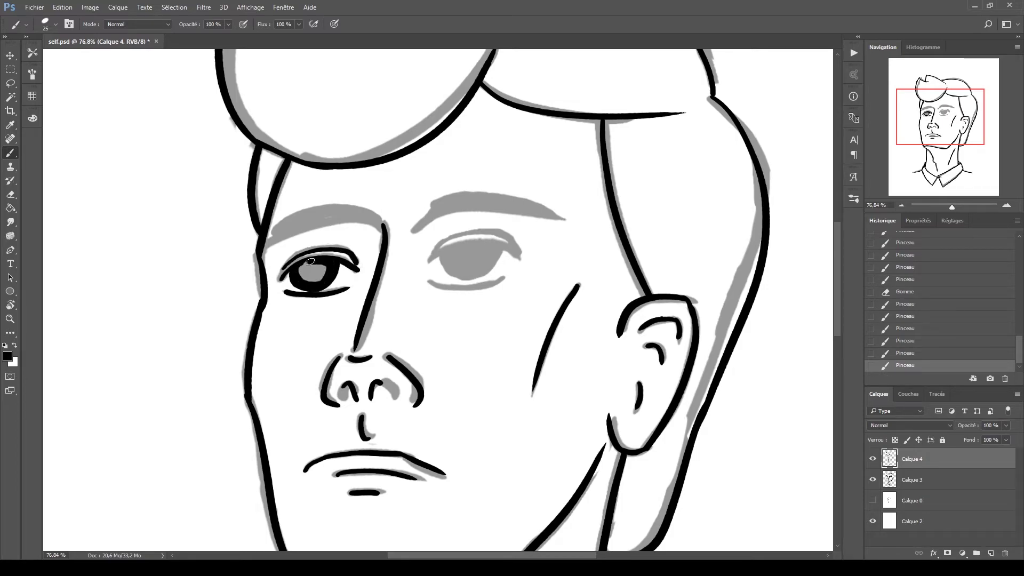
pyautogui.hotkey('ctrl', 'z')
pyautogui.moveTo(485, 245)
pyautogui.mouseDown()
pyautogui.moveTo(518, 258)
pyautogui.moveTo(450, 250)
pyautogui.mouseUp()
pyautogui.moveTo(466, 252); pyautogui.dragTo(438, 259)
pyautogui.hotkey('ctrl', 'z')
pyautogui.moveTo(513, 242); pyautogui.dragTo(517, 249)
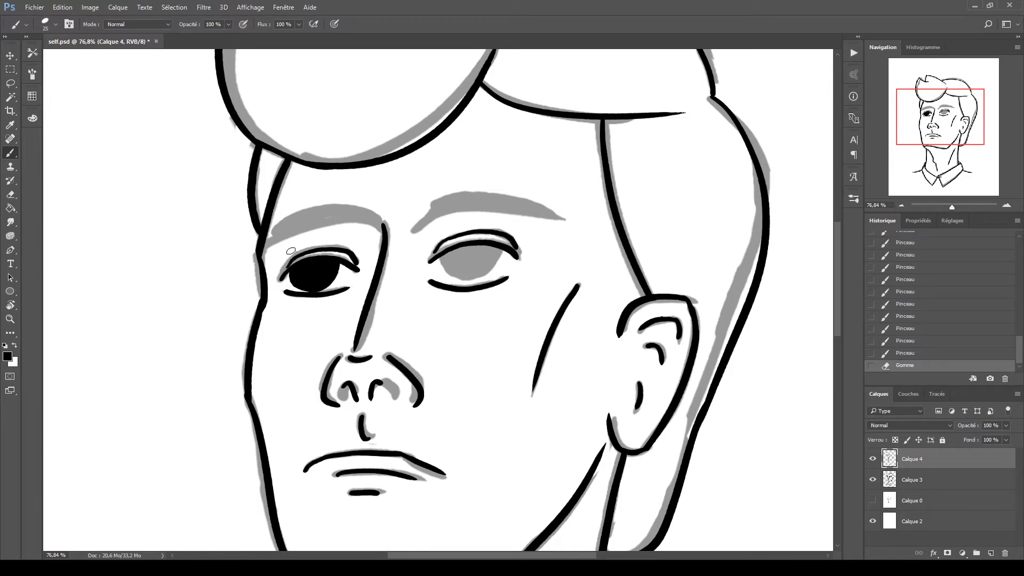
pyautogui.hotkey('ctrl', 'z')
pyautogui.moveTo(446, 265)
pyautogui.mouseDown()
pyautogui.moveTo(470, 274)
pyautogui.moveTo(474, 264)
pyautogui.moveTo(462, 268)
pyautogui.mouseUp()
pyautogui.hotkey('ctrl', 'z')
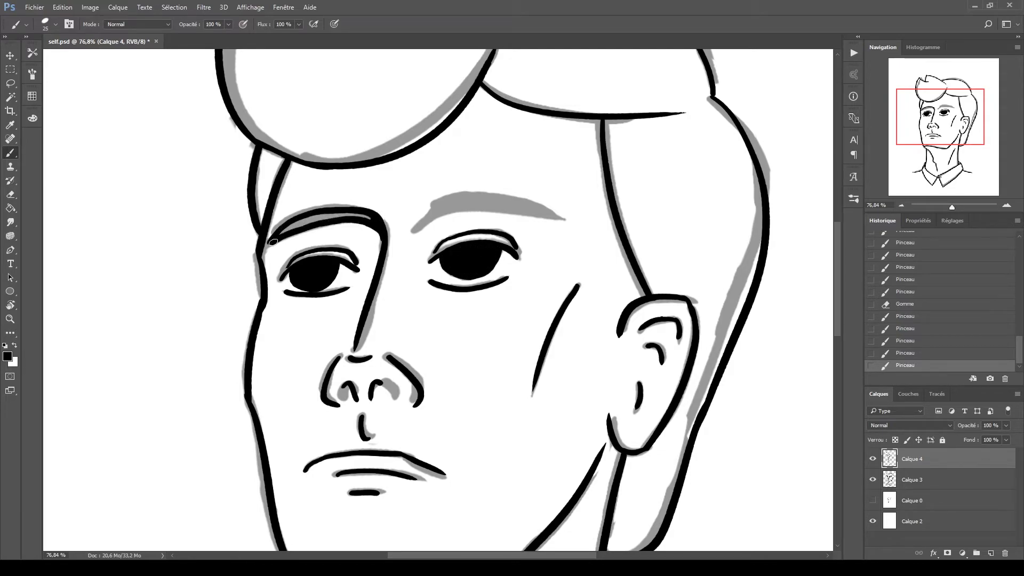
# Thicken the left eyebrow and extend the right eyebrow with a second curve in black.
pyautogui.moveTo(273, 242); pyautogui.dragTo(273, 241)
pyautogui.hotkey('ctrl', 'z')
pyautogui.moveTo(380, 227); pyautogui.dragTo(270, 242)
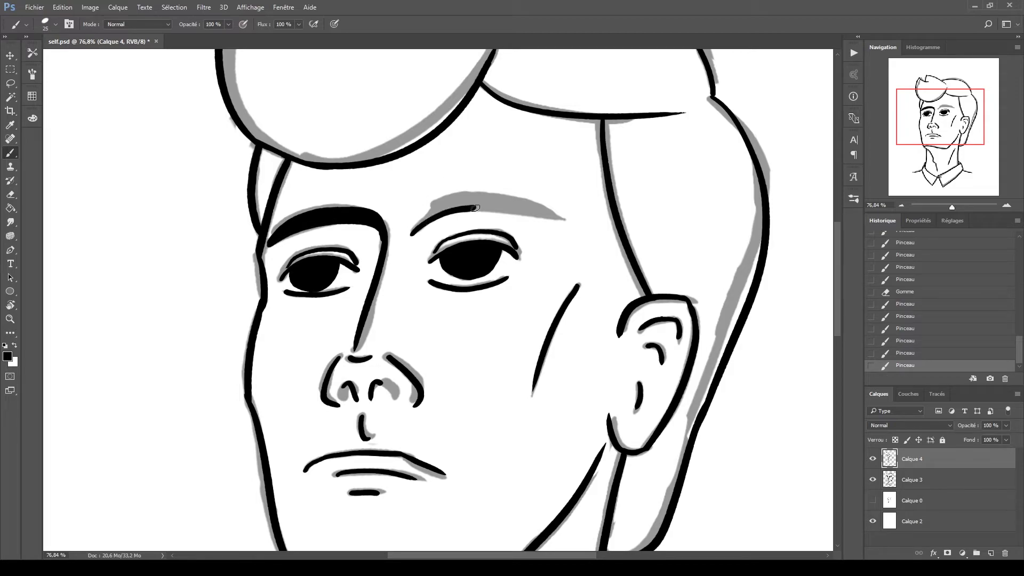
pyautogui.moveTo(488, 207); pyautogui.dragTo(563, 219)
pyautogui.moveTo(429, 204); pyautogui.dragTo(561, 219)
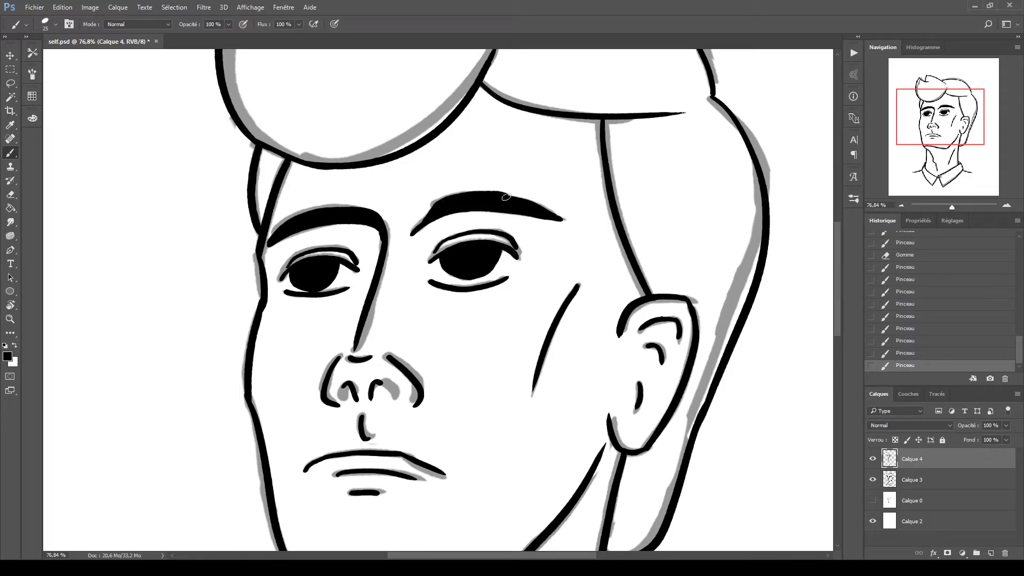
pyautogui.hotkey('ctrl', 'z')
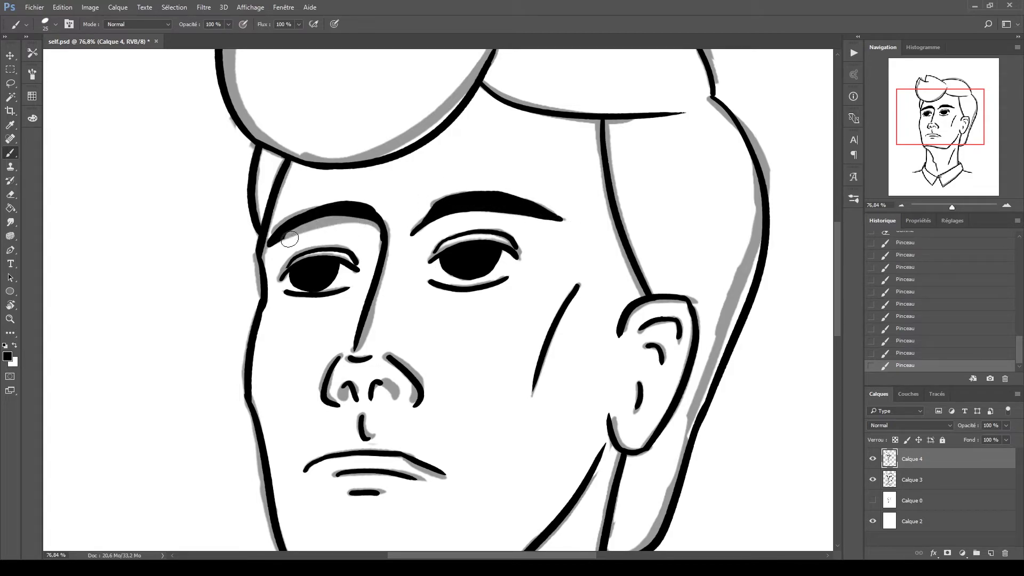
# Zoom out, compare the ink layer against the sketch, and hide the grey sketch layer Calque 3.
pyautogui.press('z')
pyautogui.moveTo(468, 280); pyautogui.dragTo(409, 302)
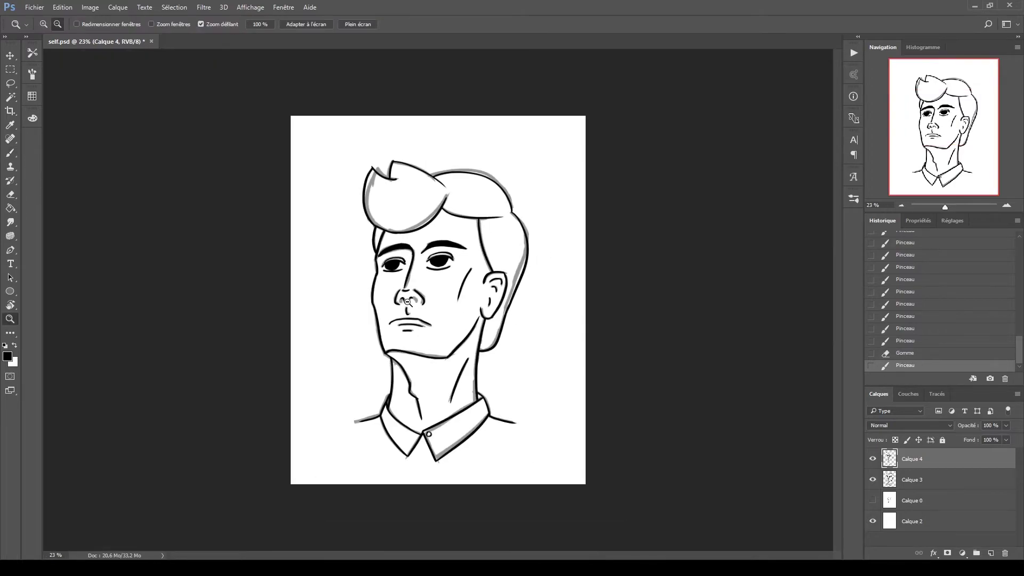
pyautogui.click(873, 460)
pyautogui.click(873, 460)
pyautogui.click(873, 460)
pyautogui.click(873, 459)
pyautogui.click(873, 480)
# Magic Wand the hair, expand the selection slightly, fill it solid black and deselect.
pyautogui.scroll(2, 447, 309)
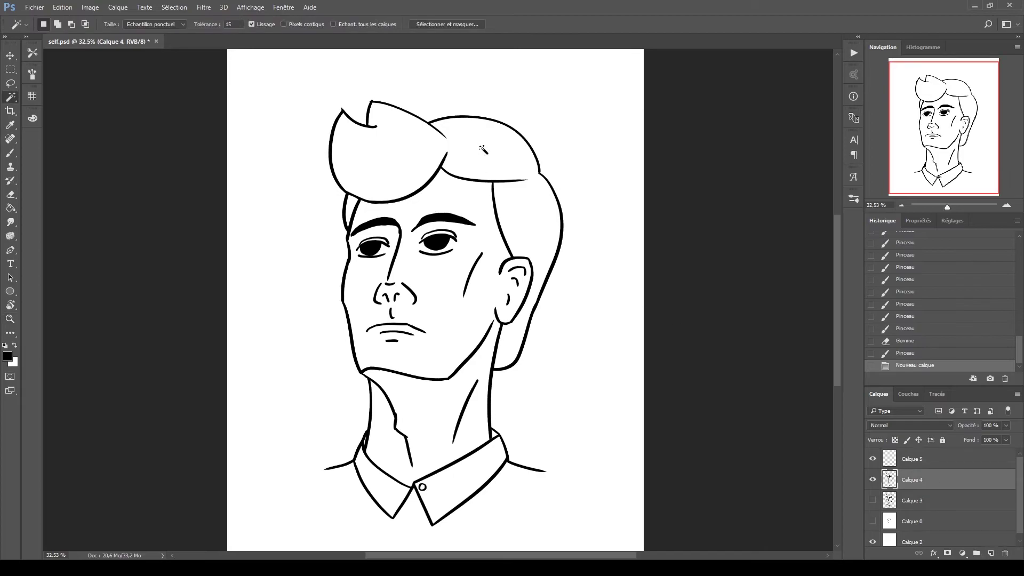
pyautogui.hotkey('ctrl', 'd')
pyautogui.click(421, 111)
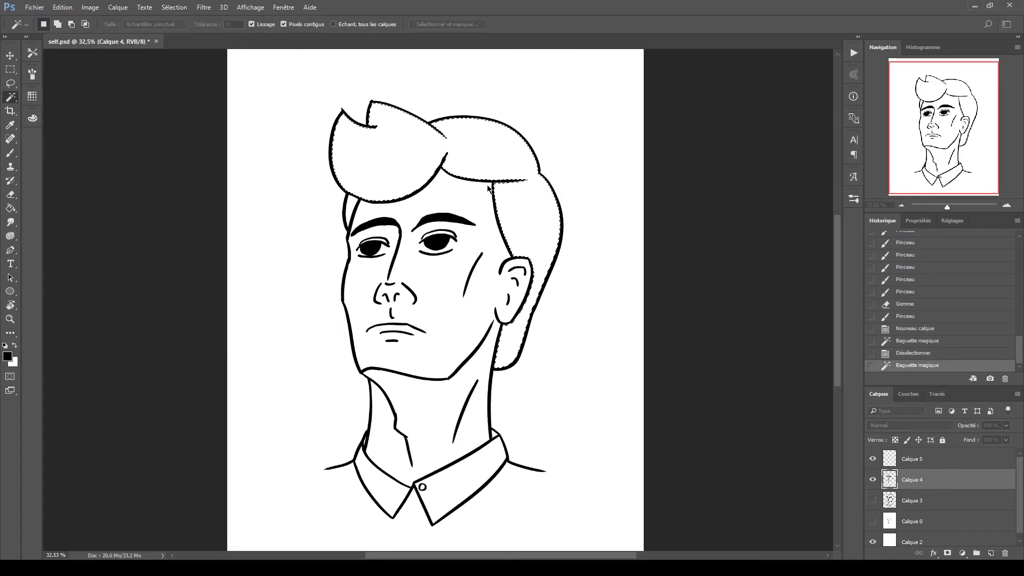
pyautogui.press('Return')
pyautogui.hotkey('alt', ']')
pyautogui.press('g')
pyautogui.click(536, 202)
pyautogui.hotkey('ctrl', 'd')
# Brush over the gap at the left hairline and darken the right neck line.
pyautogui.press('b')
pyautogui.moveTo(350, 195); pyautogui.dragTo(348, 219)
pyautogui.moveTo(491, 374)
pyautogui.mouseDown()
pyautogui.moveTo(496, 438)
pyautogui.moveTo(495, 395)
pyautogui.mouseUp()
pyautogui.scroll(-3, 495, 394)
# Add new layer Calque 6 above the ink and retouch the ear and neck lines.
pyautogui.scroll(5, 480, 397)
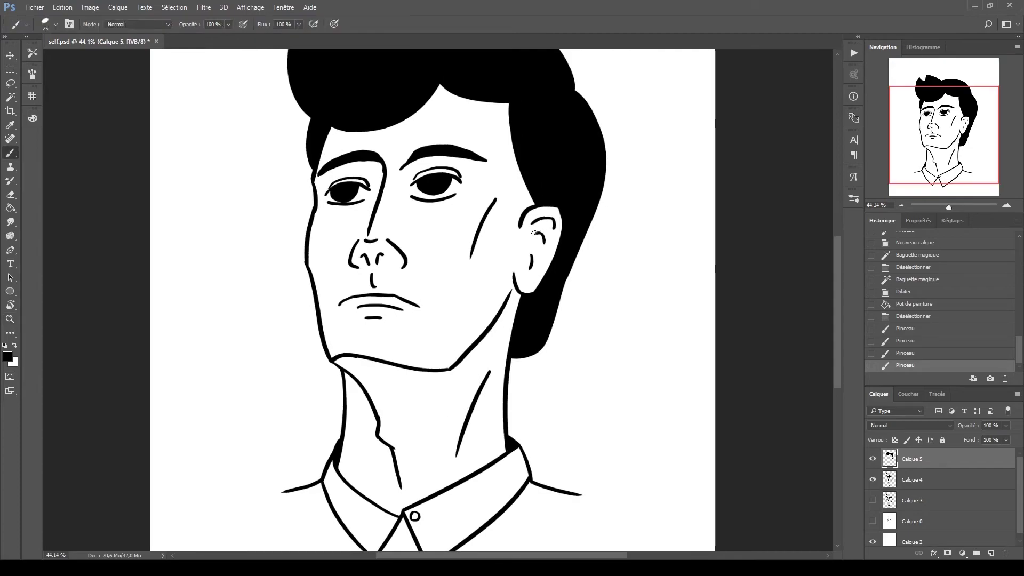
pyautogui.click(913, 479)
pyautogui.click(990, 553)
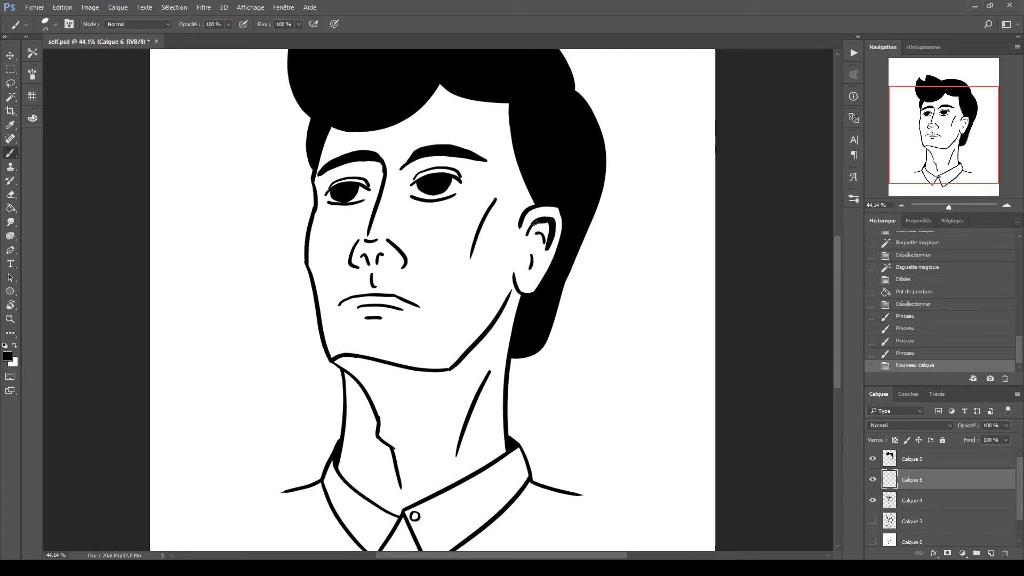
pyautogui.moveTo(550, 220); pyautogui.dragTo(529, 237)
pyautogui.scroll(3, 838, 268)
pyautogui.scroll(-2, 837, 268)
pyautogui.moveTo(513, 348); pyautogui.dragTo(506, 393)
pyautogui.moveTo(379, 430)
pyautogui.mouseDown()
pyautogui.moveTo(456, 474)
pyautogui.moveTo(477, 410)
pyautogui.mouseUp()
# Enlarge the brush to 45 and paint solid black shadows under the chin, jaw and neck.
pyautogui.press(']')
pyautogui.press(']')
pyautogui.moveTo(375, 396)
pyautogui.mouseDown()
pyautogui.moveTo(354, 384)
pyautogui.moveTo(380, 424)
pyautogui.moveTo(478, 411)
pyautogui.moveTo(513, 306)
pyautogui.moveTo(449, 391)
pyautogui.moveTo(464, 406)
pyautogui.mouseUp()
pyautogui.moveTo(355, 374)
pyautogui.mouseDown()
pyautogui.moveTo(404, 384)
pyautogui.moveTo(473, 373)
pyautogui.moveTo(368, 384)
pyautogui.moveTo(403, 421)
pyautogui.moveTo(428, 425)
pyautogui.moveTo(444, 402)
pyautogui.moveTo(439, 417)
pyautogui.moveTo(385, 392)
pyautogui.moveTo(403, 416)
pyautogui.moveTo(406, 389)
pyautogui.moveTo(413, 399)
pyautogui.moveTo(397, 409)
pyautogui.moveTo(343, 382)
pyautogui.mouseUp()
pyautogui.moveTo(505, 459); pyautogui.dragTo(487, 478)
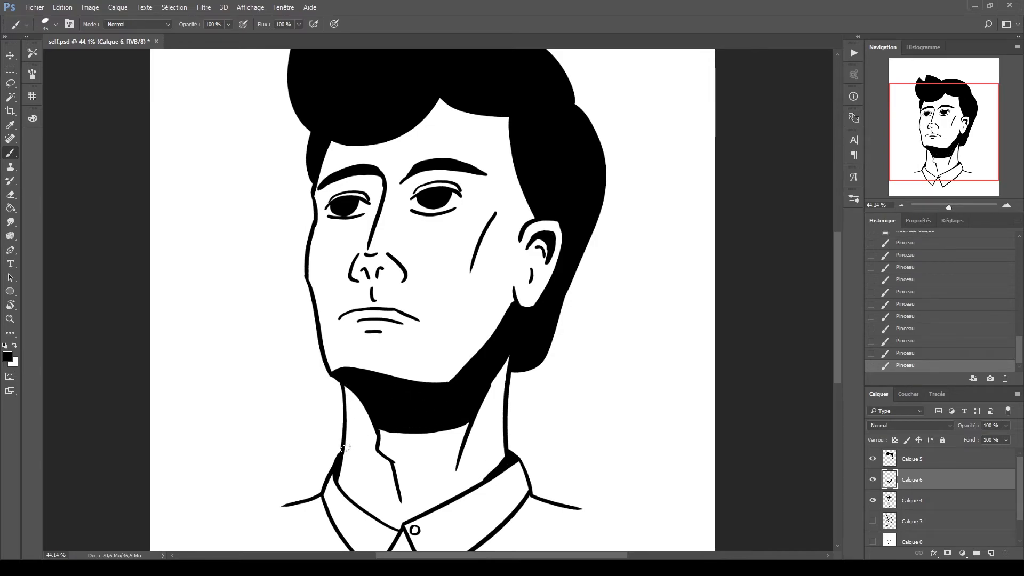
pyautogui.moveTo(345, 459)
pyautogui.mouseDown()
pyautogui.moveTo(363, 509)
pyautogui.moveTo(384, 521)
pyautogui.moveTo(343, 463)
pyautogui.moveTo(349, 500)
pyautogui.mouseUp()
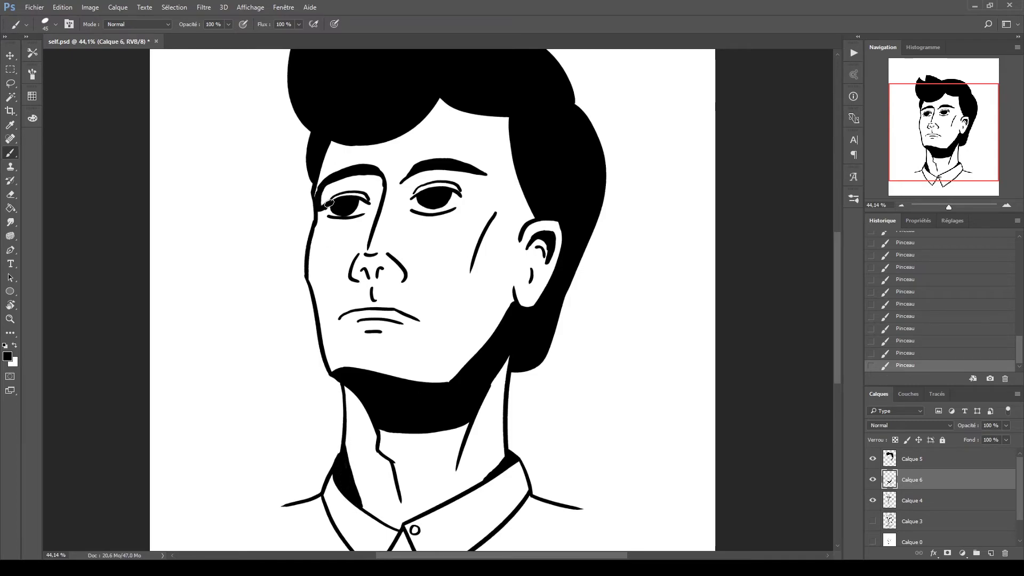
# Paint black shadows below the lip, over the eye and beside the nose, undoing the rejected eye and nostril strokes.
pyautogui.moveTo(330, 203)
pyautogui.mouseDown()
pyautogui.moveTo(373, 176)
pyautogui.moveTo(330, 184)
pyautogui.moveTo(363, 184)
pyautogui.moveTo(316, 212)
pyautogui.moveTo(341, 189)
pyautogui.moveTo(372, 202)
pyautogui.moveTo(357, 175)
pyautogui.mouseUp()
pyautogui.hotkey('ctrl', 'z')
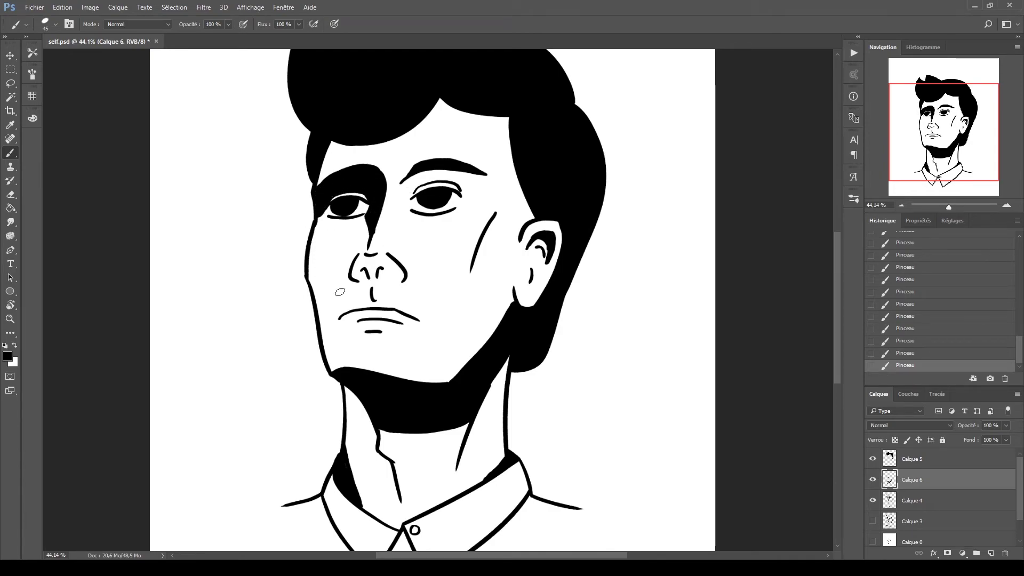
pyautogui.moveTo(393, 262)
pyautogui.mouseDown()
pyautogui.moveTo(364, 277)
pyautogui.moveTo(388, 265)
pyautogui.moveTo(398, 280)
pyautogui.moveTo(382, 255)
pyautogui.moveTo(361, 255)
pyautogui.moveTo(353, 278)
pyautogui.moveTo(375, 292)
pyautogui.mouseUp()
pyautogui.hotkey('ctrl', 'z')
pyautogui.moveTo(373, 333); pyautogui.dragTo(365, 339)
pyautogui.moveTo(375, 286); pyautogui.dragTo(374, 297)
pyautogui.scroll(-2, 478, 241)
pyautogui.moveTo(419, 213)
pyautogui.mouseDown()
pyautogui.moveTo(464, 193)
pyautogui.moveTo(432, 189)
pyautogui.mouseUp()
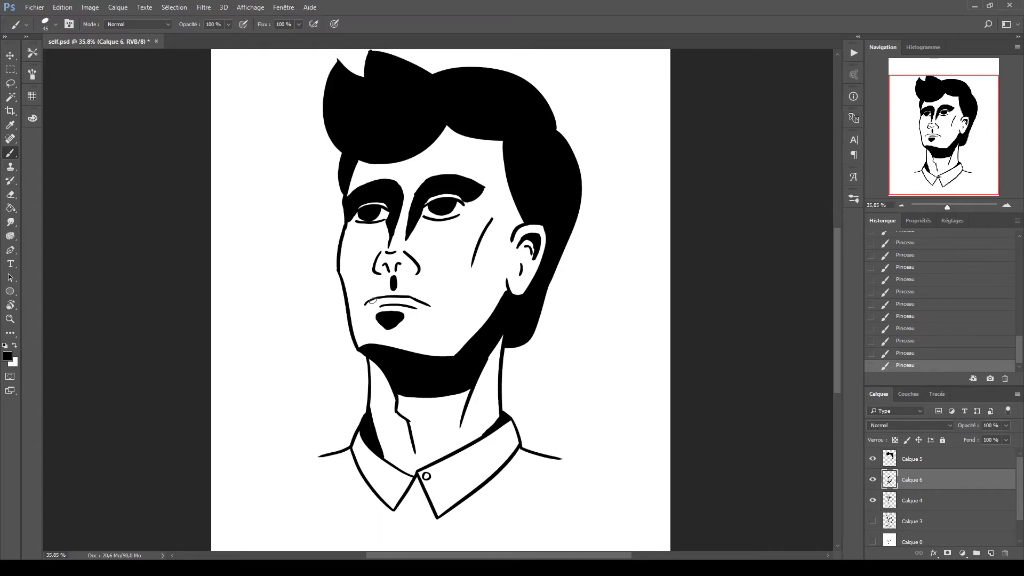
pyautogui.moveTo(418, 265); pyautogui.dragTo(412, 228)
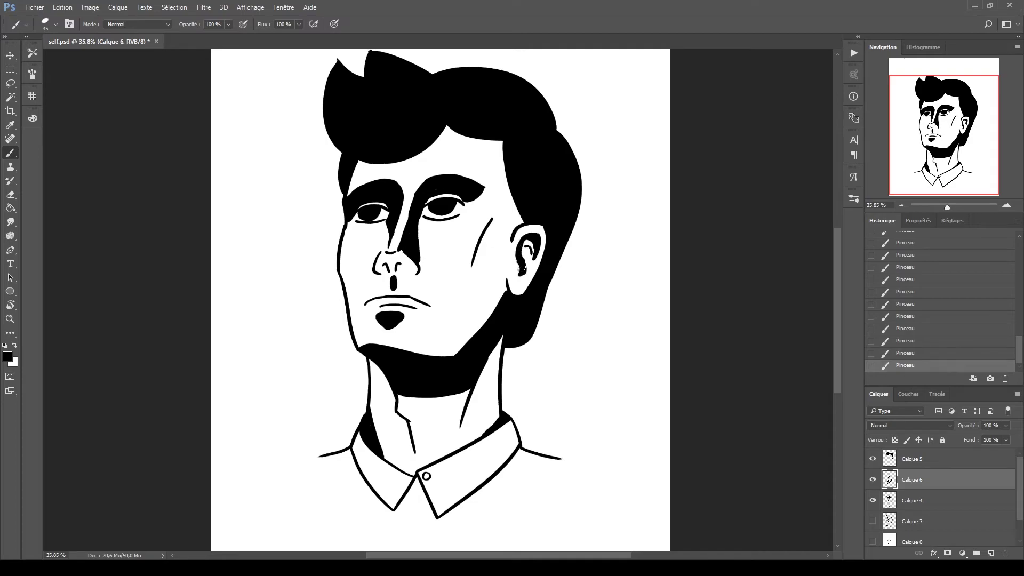
# Mirror the canvas, hide the heavy shadow layer Calque 6, and add new layer Calque 7.
pyautogui.press('z')
pyautogui.scroll(-3, 490, 305)
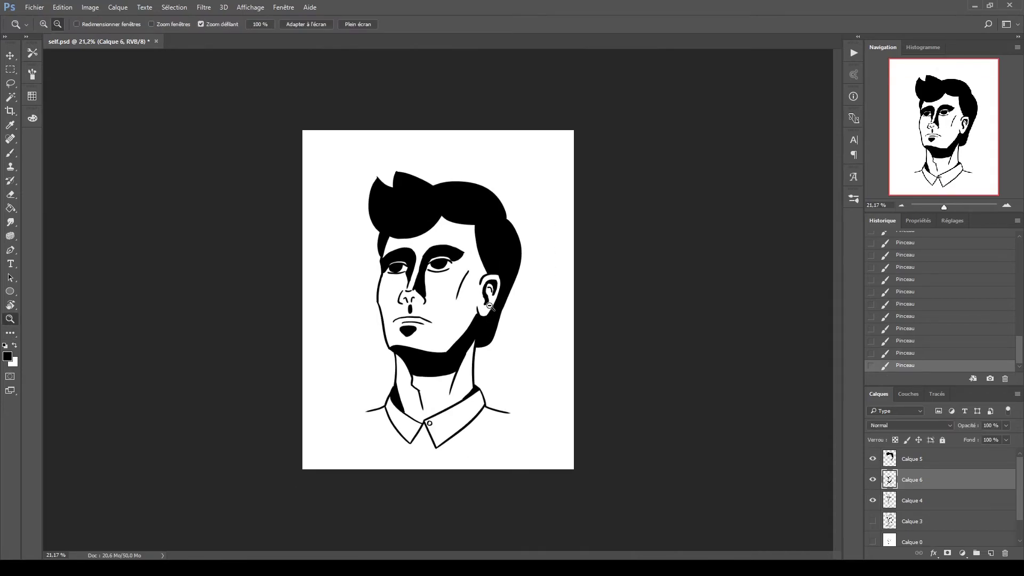
pyautogui.hotkey('ctrl', 'shift', 'h')
pyautogui.hotkey('ctrl', 'shift', 'h')
pyautogui.click(873, 480)
pyautogui.click(991, 553)
pyautogui.scroll(3, 424, 381)
pyautogui.press('b')
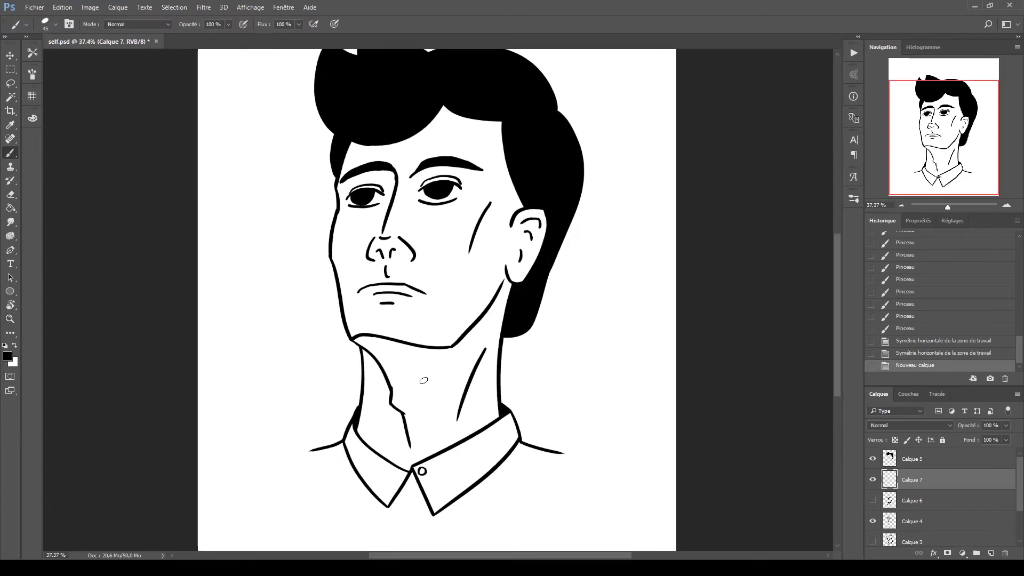
# Brush a thick black shadow along the jaw up to the ear.
pyautogui.moveTo(368, 349)
pyautogui.mouseDown()
pyautogui.moveTo(477, 373)
pyautogui.moveTo(506, 312)
pyautogui.mouseUp()
pyautogui.moveTo(355, 339)
pyautogui.mouseDown()
pyautogui.moveTo(451, 349)
pyautogui.moveTo(504, 282)
pyautogui.moveTo(483, 312)
pyautogui.mouseUp()
pyautogui.moveTo(387, 350)
pyautogui.mouseDown()
pyautogui.moveTo(478, 332)
pyautogui.moveTo(502, 301)
pyautogui.moveTo(468, 369)
pyautogui.moveTo(410, 356)
pyautogui.moveTo(471, 350)
pyautogui.moveTo(445, 363)
pyautogui.mouseUp()
pyautogui.press('z')
pyautogui.scroll(-3, 480, 341)
pyautogui.scroll(3, 399, 329)
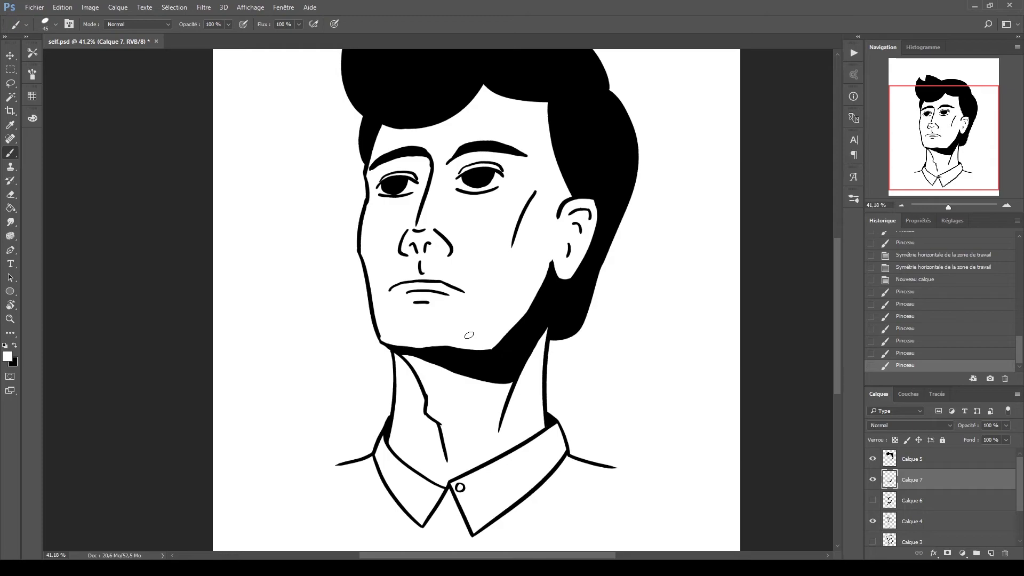
pyautogui.scroll(-1, 445, 341)
pyautogui.scroll(-2, 444, 342)
# Make the hair layer Calque 5 active and fade it to 39% opacity.
pyautogui.scroll(2, 684, 414)
pyautogui.click(913, 459)
pyautogui.press('3')
pyautogui.press('9')
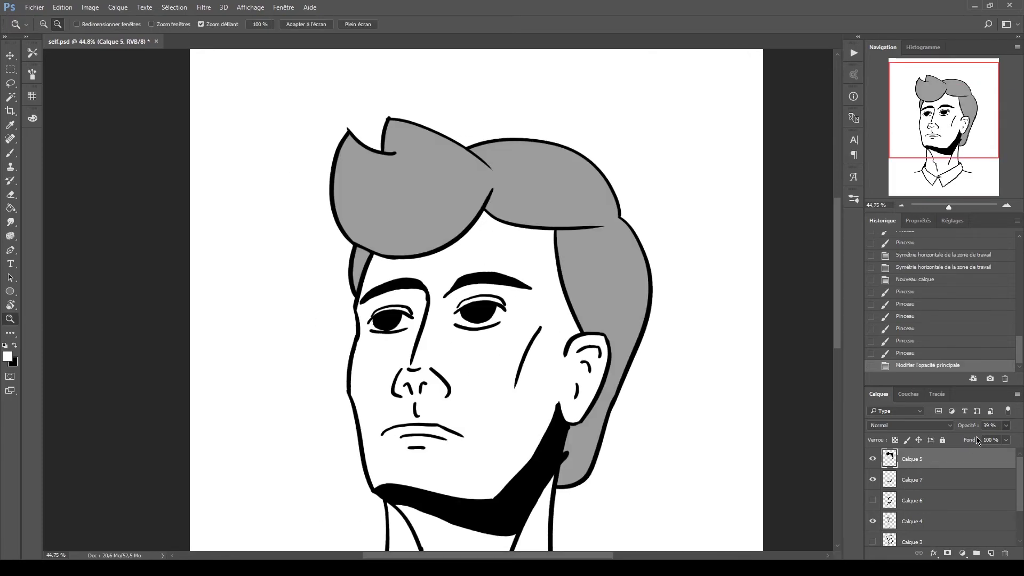
pyautogui.scroll(-1, 682, 268)
pyautogui.scroll(3, 538, 229)
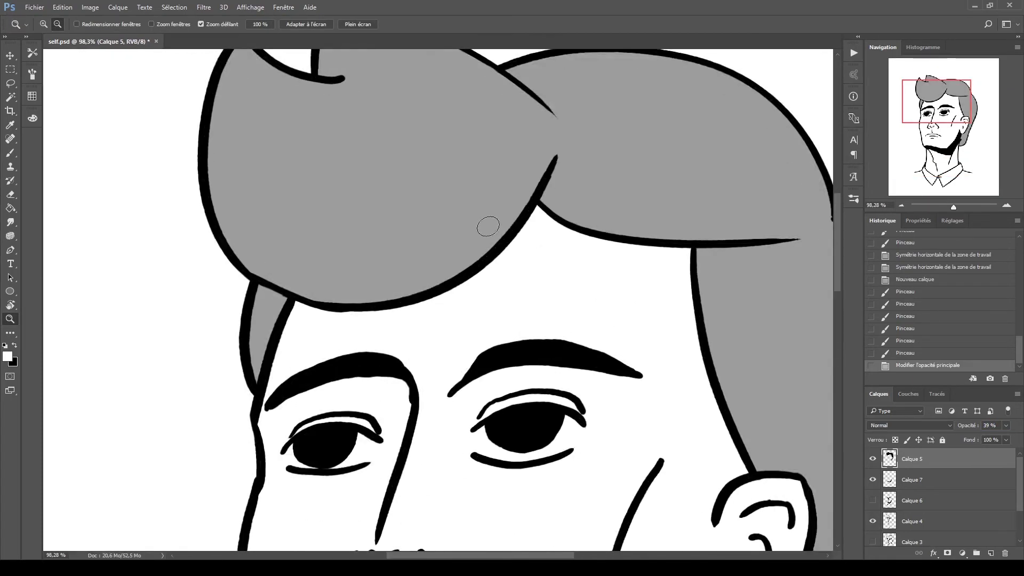
pyautogui.scroll(-2, 537, 229)
# Erase hair fill spilling past the outline along the hair's edges.
pyautogui.moveTo(546, 191); pyautogui.dragTo(540, 211)
pyautogui.moveTo(634, 246); pyautogui.dragTo(712, 241)
pyautogui.moveTo(344, 274); pyautogui.dragTo(366, 278)
pyautogui.moveTo(401, 129); pyautogui.dragTo(391, 129)
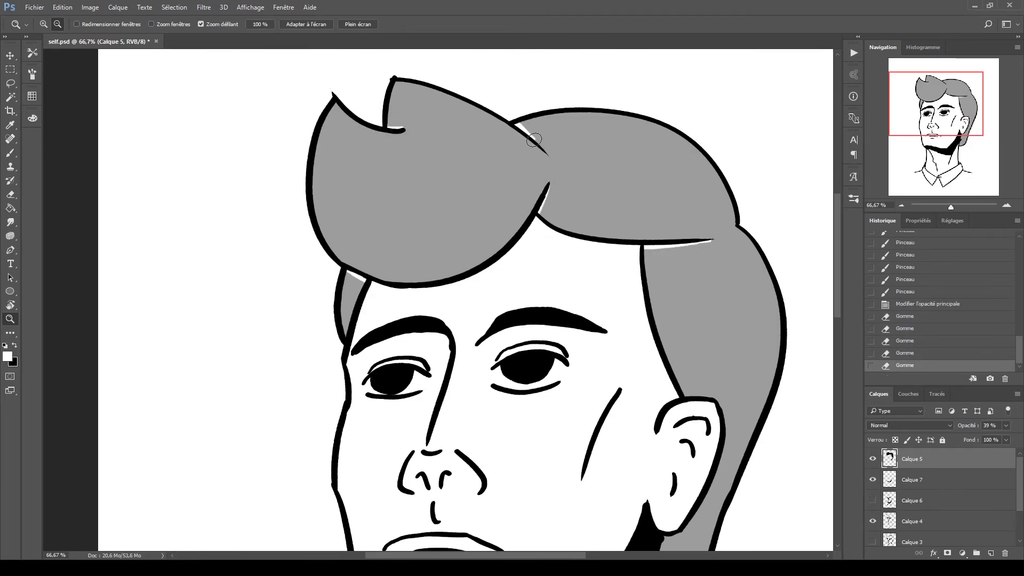
pyautogui.hotkey('ctrl', 'z')
pyautogui.moveTo(536, 141)
pyautogui.mouseDown()
pyautogui.moveTo(517, 121)
pyautogui.moveTo(459, 221)
pyautogui.mouseUp()
# Restore the hair layer to 100% opacity and brush black over its white gaps.
pyautogui.press('0')
pyautogui.scroll(2, 432, 195)
pyautogui.press('b')
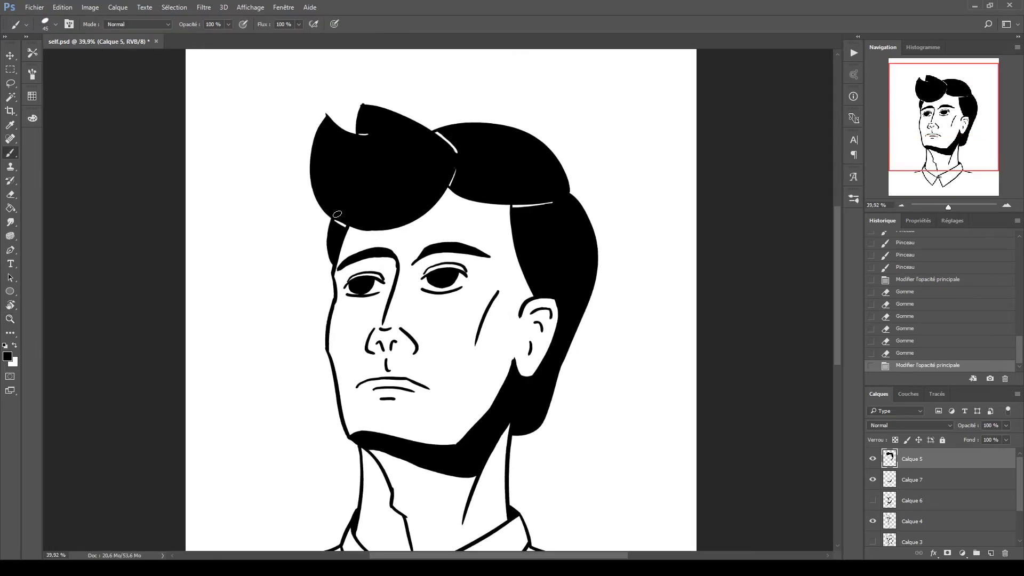
pyautogui.moveTo(336, 216); pyautogui.dragTo(347, 225)
pyautogui.moveTo(358, 133); pyautogui.dragTo(368, 135)
pyautogui.moveTo(437, 132)
pyautogui.mouseDown()
pyautogui.moveTo(456, 153)
pyautogui.moveTo(377, 338)
pyautogui.mouseUp()
# Toggle the hair layer's visibility on and off to compare the result.
pyautogui.press('z')
pyautogui.click(873, 459)
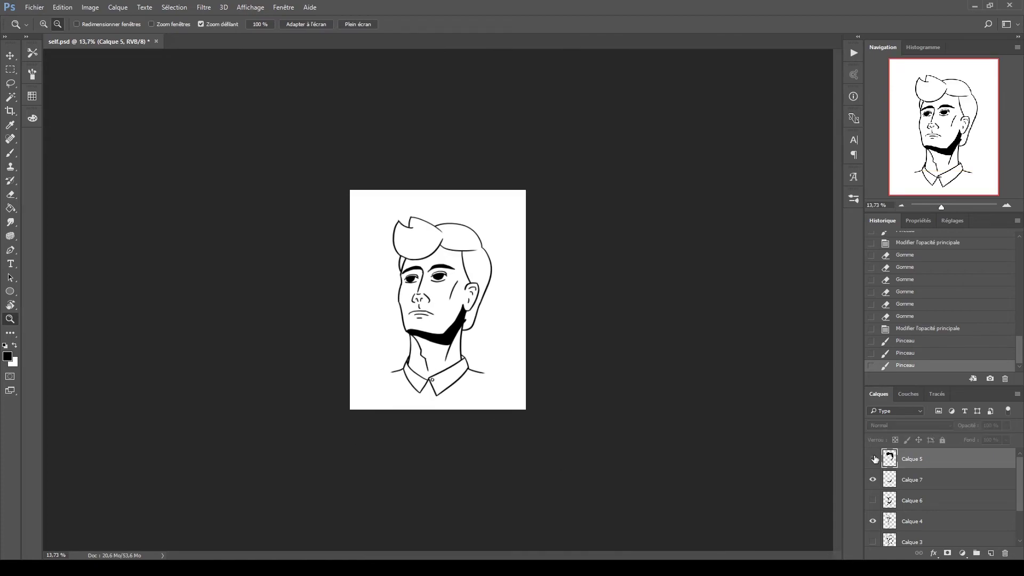
pyautogui.click(874, 459)
pyautogui.click(874, 459)
pyautogui.click(873, 458)
# Check the sketch, hair and neck-shadow layers, hide the sketch, and make the neck shadow layer active.
pyautogui.click(874, 459)
pyautogui.click(874, 458)
pyautogui.scroll(4, 474, 381)
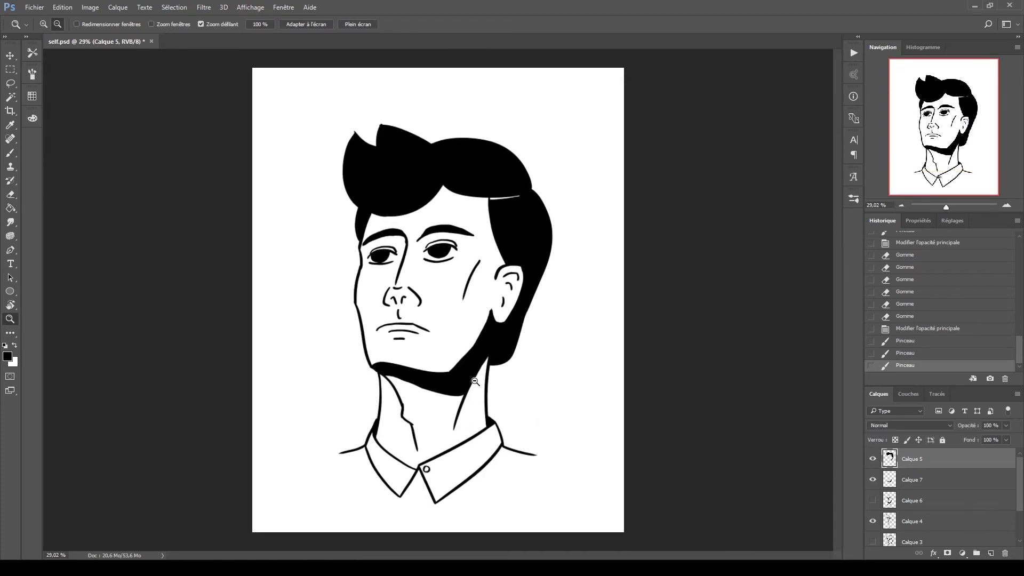
pyautogui.scroll(1, 475, 381)
pyautogui.scroll(-3, 475, 381)
pyautogui.scroll(2, 475, 380)
pyautogui.click(872, 542)
pyautogui.moveTo(873, 465); pyautogui.dragTo(873, 524)
pyautogui.click(873, 459)
pyautogui.click(873, 542)
pyautogui.click(873, 479)
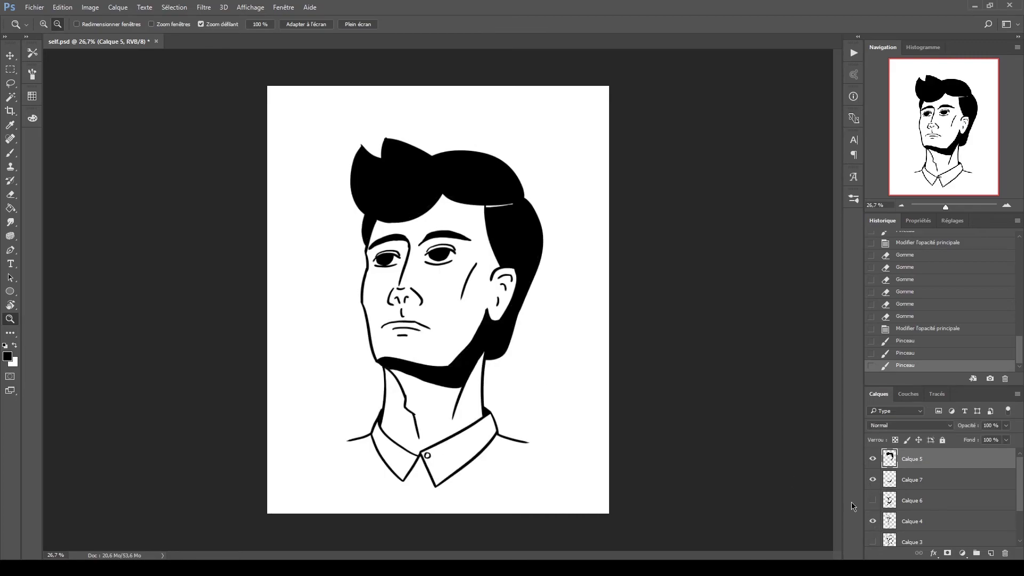
pyautogui.click(874, 480)
pyautogui.click(873, 480)
pyautogui.click(912, 479)
pyautogui.scroll(4, 427, 398)
# Brush black into the neck shadow, both collar shadows and the triangle between the collar tips.
pyautogui.press('b')
pyautogui.moveTo(383, 380)
pyautogui.mouseDown()
pyautogui.moveTo(423, 431)
pyautogui.moveTo(382, 346)
pyautogui.moveTo(382, 367)
pyautogui.moveTo(396, 371)
pyautogui.moveTo(394, 388)
pyautogui.moveTo(433, 442)
pyautogui.moveTo(400, 406)
pyautogui.mouseUp()
pyautogui.moveTo(377, 452); pyautogui.dragTo(396, 527)
pyautogui.moveTo(590, 447); pyautogui.dragTo(611, 472)
pyautogui.scroll(-3, 611, 472)
pyautogui.scroll(4, 416, 450)
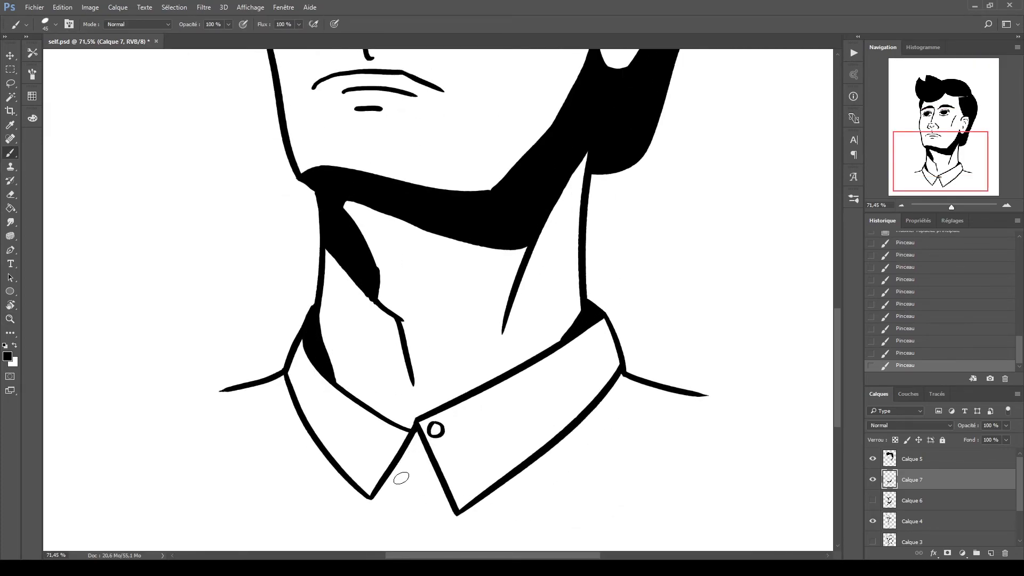
pyautogui.moveTo(397, 477)
pyautogui.mouseDown()
pyautogui.moveTo(454, 511)
pyautogui.moveTo(417, 438)
pyautogui.moveTo(429, 483)
pyautogui.moveTo(410, 469)
pyautogui.mouseUp()
pyautogui.press('z')
pyautogui.scroll(-3, 381, 479)
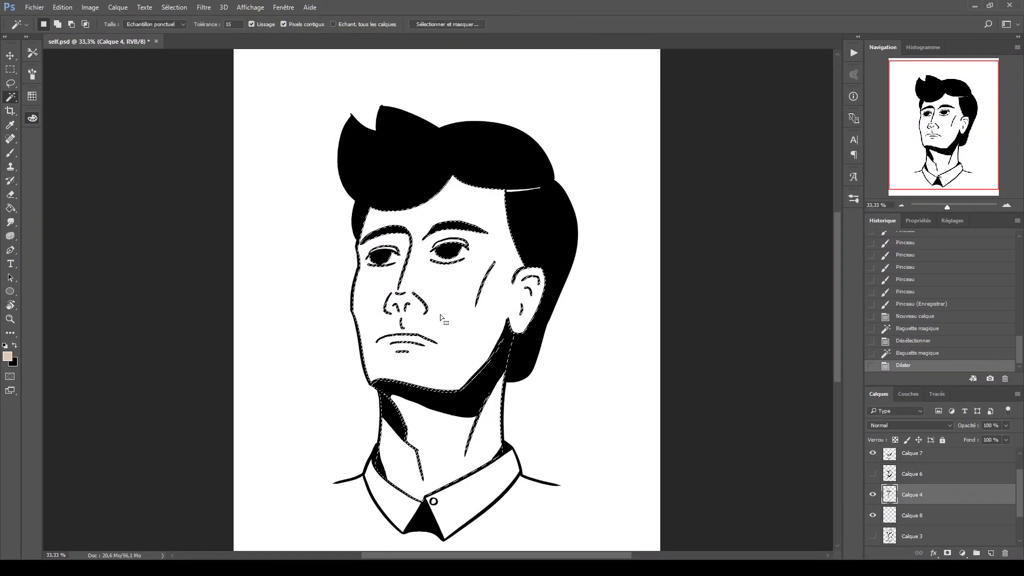
# Paint Bucket the face selection with beige skin tone, deselect, and brush on Calque 8.
pyautogui.press('g')
pyautogui.click(429, 292)
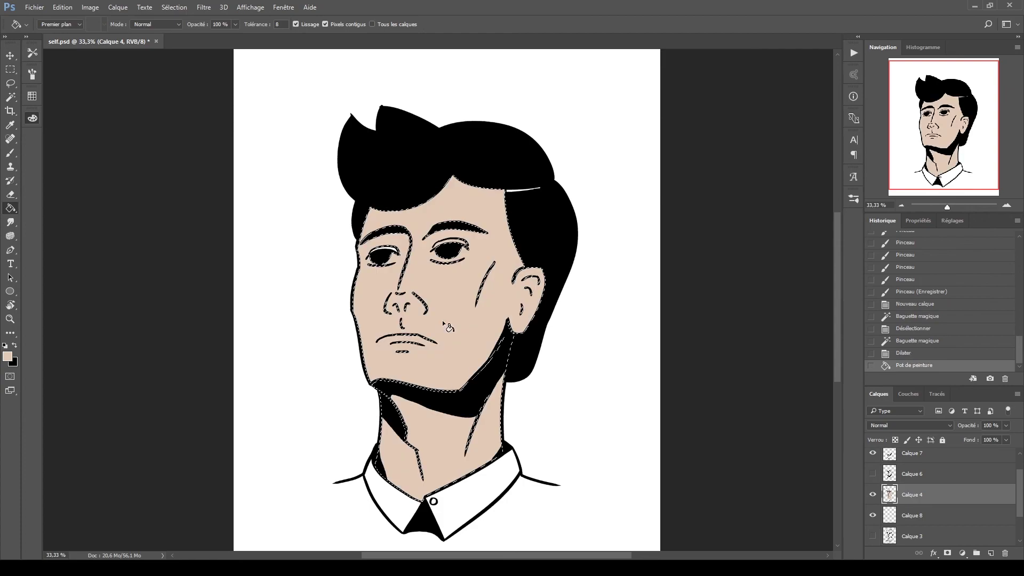
pyautogui.press('b')
pyautogui.hotkey('ctrl', 'd')
pyautogui.hotkey('ctrl', 'z')
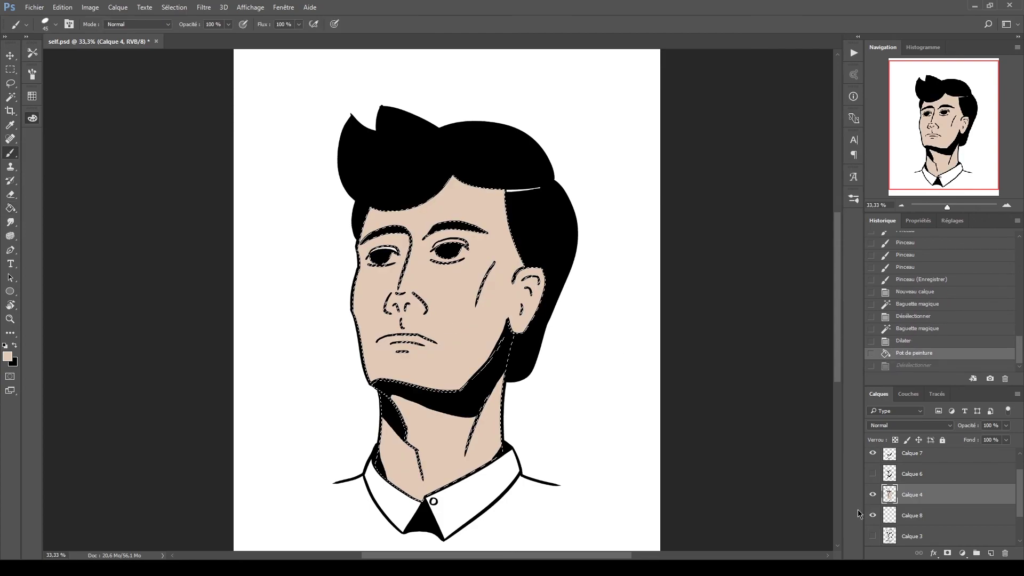
pyautogui.hotkey('ctrl', 'd')
pyautogui.click(907, 516)
pyautogui.moveTo(392, 400); pyautogui.dragTo(417, 469)
pyautogui.moveTo(371, 248)
pyautogui.mouseDown()
pyautogui.moveTo(399, 251)
pyautogui.moveTo(430, 275)
pyautogui.mouseUp()
# Paint white into both eyes' corners and lower lid, then add a new layer for catchlights.
pyautogui.press('z')
pyautogui.press('b')
pyautogui.press('x')
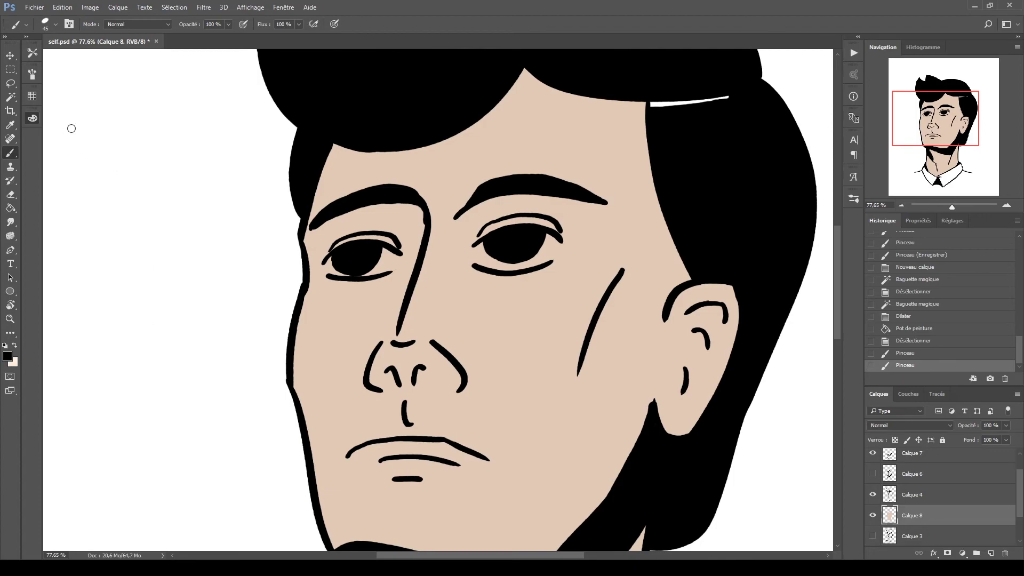
pyautogui.press('x')
pyautogui.moveTo(326, 265)
pyautogui.mouseDown()
pyautogui.moveTo(379, 270)
pyautogui.moveTo(398, 258)
pyautogui.mouseUp()
pyautogui.moveTo(477, 250)
pyautogui.mouseDown()
pyautogui.moveTo(484, 261)
pyautogui.moveTo(550, 263)
pyautogui.moveTo(557, 241)
pyautogui.mouseUp()
pyautogui.press('z')
pyautogui.moveTo(487, 304)
pyautogui.mouseDown()
pyautogui.moveTo(438, 299)
pyautogui.moveTo(454, 297)
pyautogui.mouseUp()
pyautogui.hotkey('ctrl', 'shift', 'alt', 'n')
# Dot two white catchlights into each eye.
pyautogui.press('b')
pyautogui.click(515, 244)
pyautogui.click(530, 239)
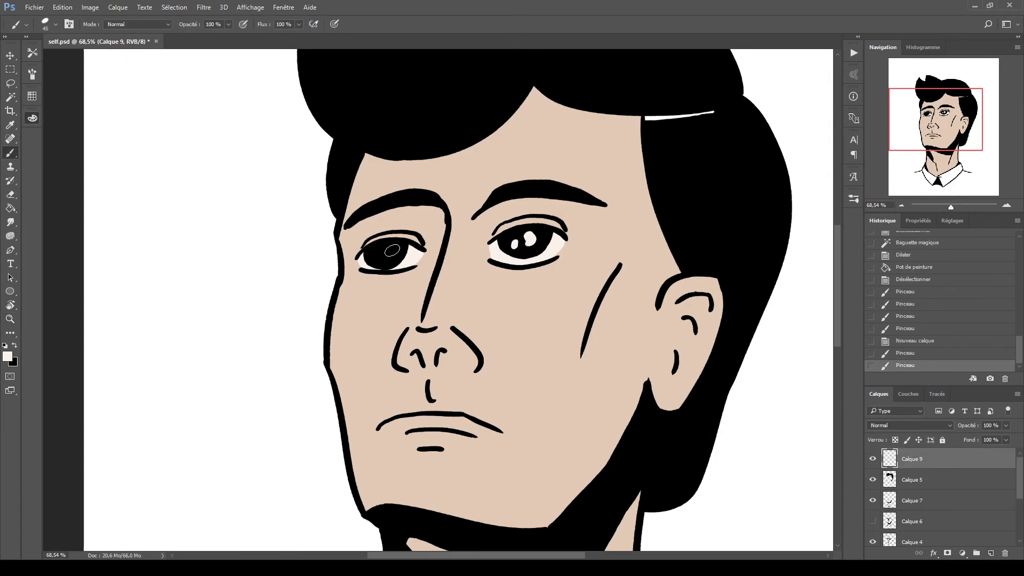
pyautogui.click(394, 248)
pyautogui.click(379, 257)
pyautogui.scroll(-5, 386, 239)
pyautogui.scroll(4, 410, 364)
# On Calque 8, sample a light tone and brush highlights on nose, ear, chin, left cheek and brow.
pyautogui.keyDown('ctrl'); pyautogui.click(411, 365); pyautogui.keyUp('ctrl')
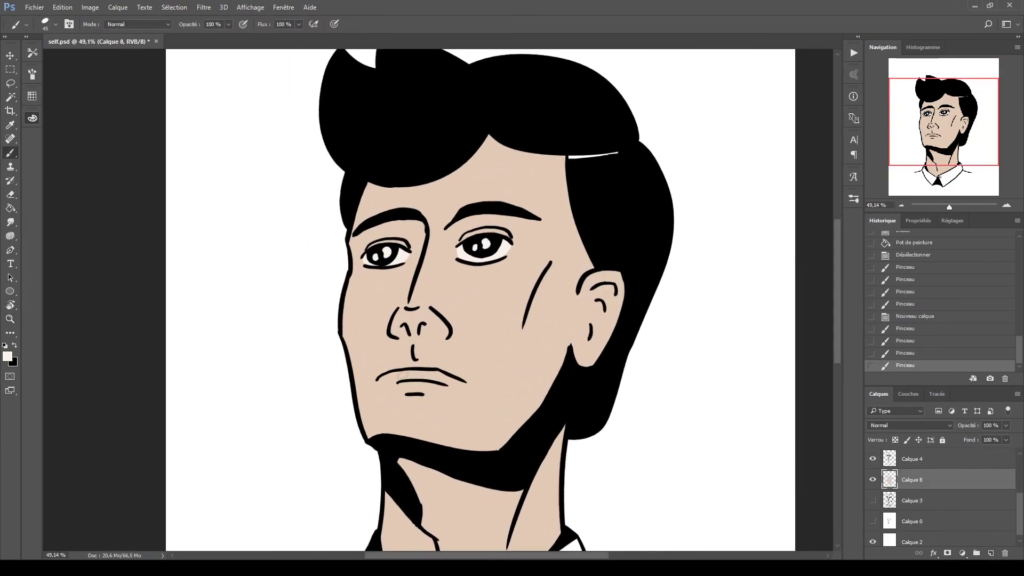
pyautogui.press('i')
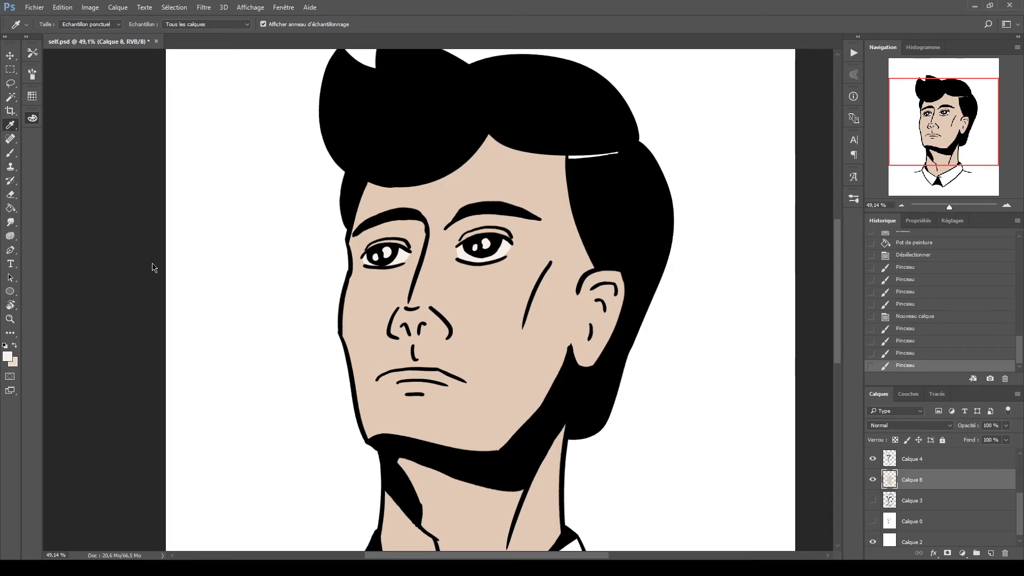
pyautogui.press('b')
pyautogui.click(416, 313)
pyautogui.moveTo(430, 234); pyautogui.dragTo(417, 305)
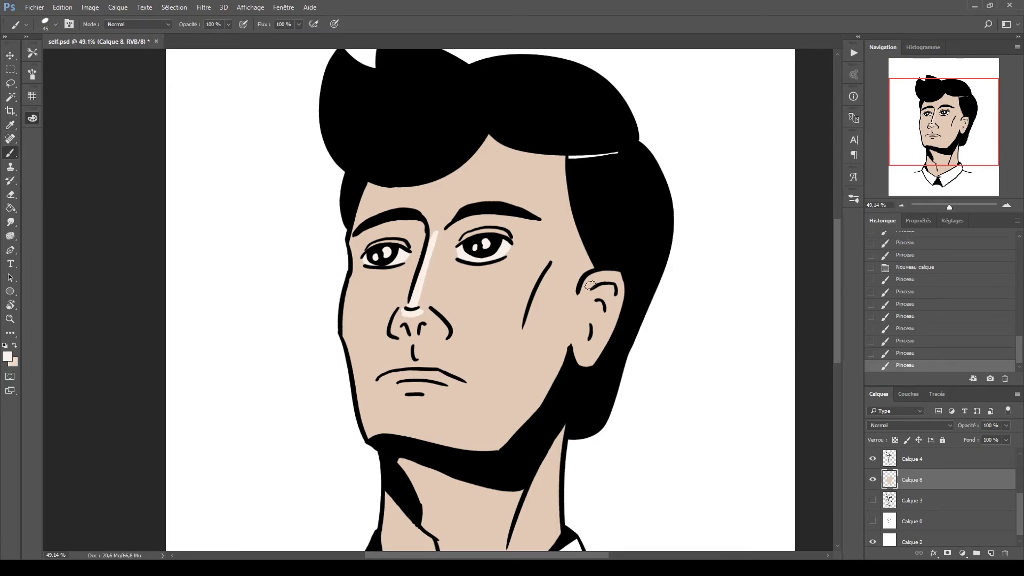
pyautogui.moveTo(585, 281); pyautogui.dragTo(613, 273)
pyautogui.moveTo(382, 376)
pyautogui.mouseDown()
pyautogui.moveTo(456, 380)
pyautogui.moveTo(435, 386)
pyautogui.mouseUp()
pyautogui.moveTo(358, 289); pyautogui.dragTo(381, 287)
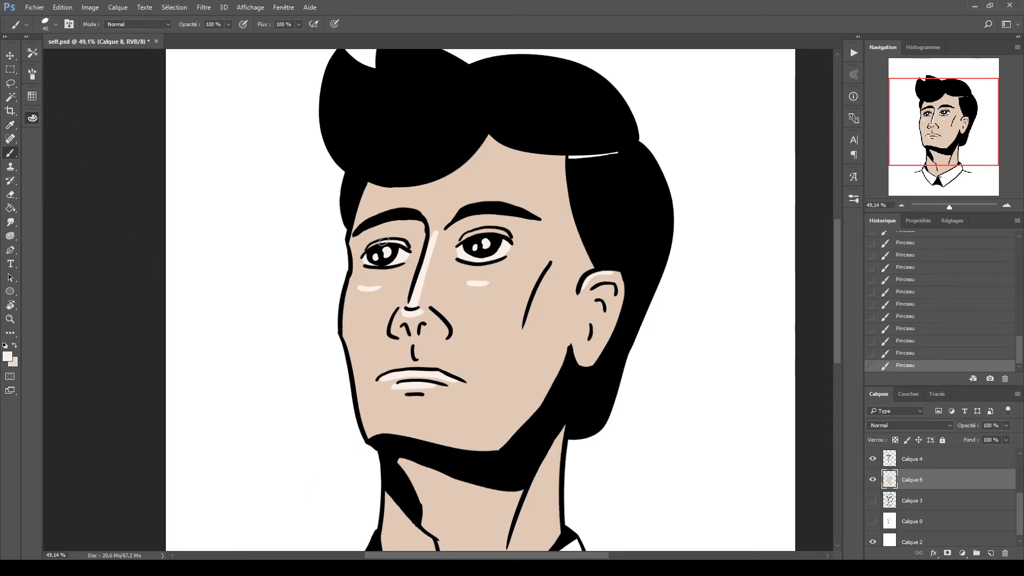
pyautogui.moveTo(380, 241)
pyautogui.mouseDown()
pyautogui.moveTo(465, 241)
pyautogui.moveTo(366, 244)
pyautogui.moveTo(426, 229)
pyautogui.moveTo(349, 240)
pyautogui.moveTo(470, 215)
pyautogui.mouseUp()
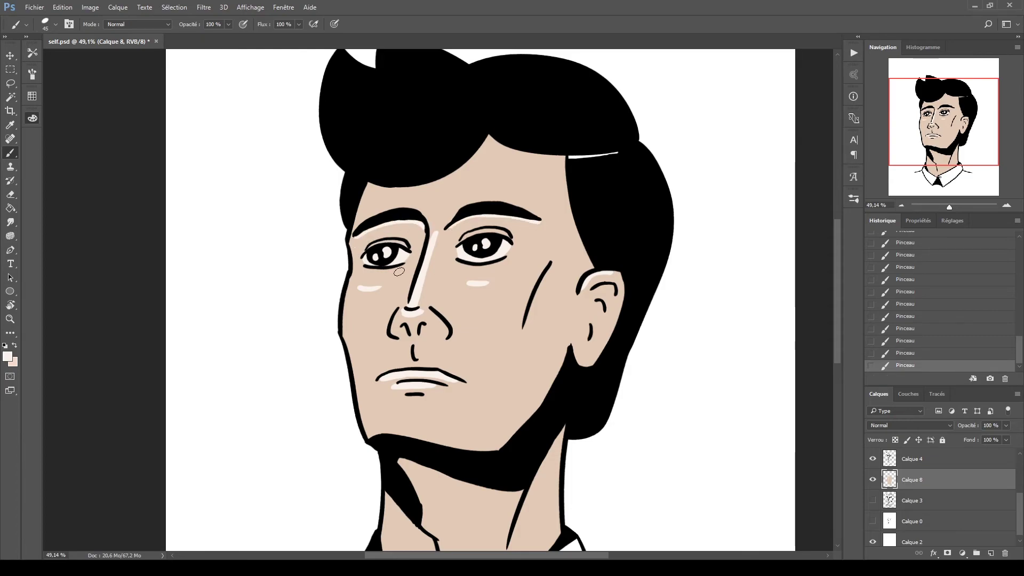
pyautogui.moveTo(488, 136); pyautogui.dragTo(566, 159)
# Undo the hairline strokes, lock Calque 8's transparency, and highlight the face outline, jaw and neck.
pyautogui.hotkey('ctrl', 'alt', 'z')
pyautogui.hotkey('ctrl', 'alt', 'z')
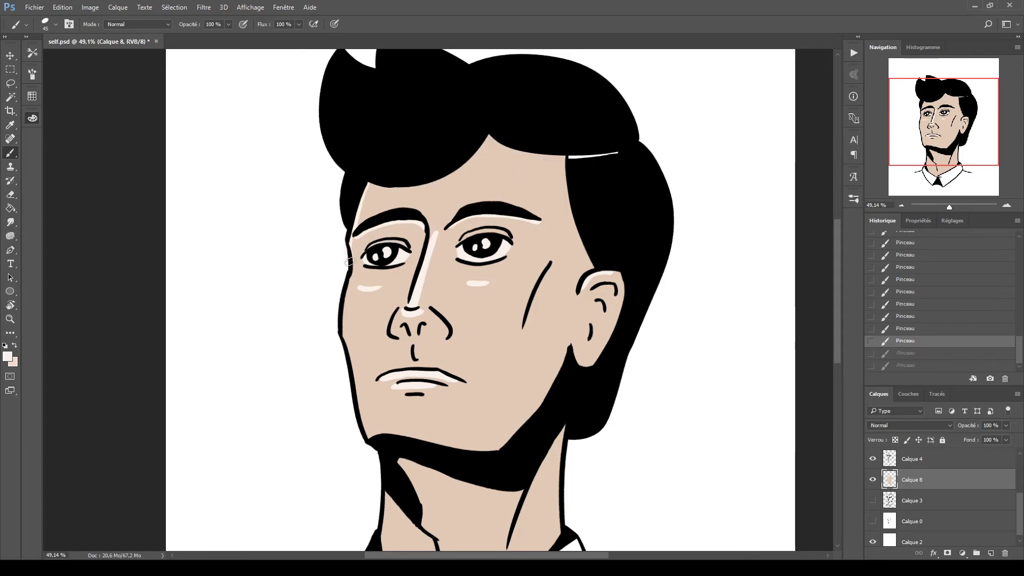
pyautogui.press('/')
pyautogui.moveTo(367, 184); pyautogui.dragTo(345, 251)
pyautogui.moveTo(346, 250); pyautogui.dragTo(367, 436)
pyautogui.moveTo(574, 345); pyautogui.dragTo(582, 366)
pyautogui.scroll(-3, 582, 366)
pyautogui.moveTo(400, 372); pyautogui.dragTo(446, 489)
pyautogui.scroll(1, 514, 282)
# With a size 40 brush at 6% flow, softly highlight the nose bridge and left cheek.
pyautogui.hotkey('shift', '0')
pyautogui.hotkey('shift', '6')
pyautogui.moveTo(435, 173)
pyautogui.mouseDown()
pyautogui.moveTo(424, 224)
pyautogui.moveTo(438, 171)
pyautogui.mouseUp()
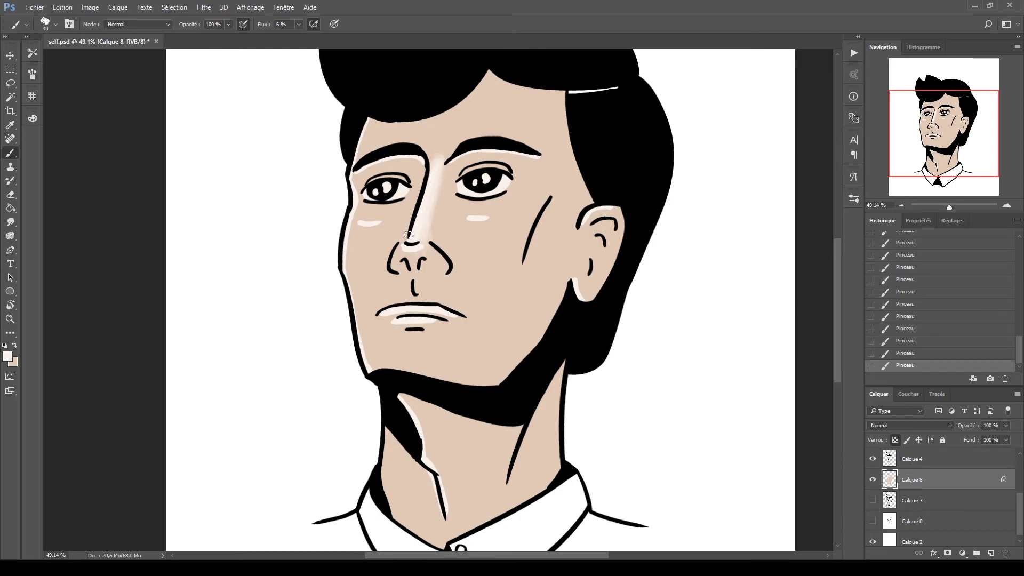
pyautogui.moveTo(362, 221); pyautogui.dragTo(385, 214)
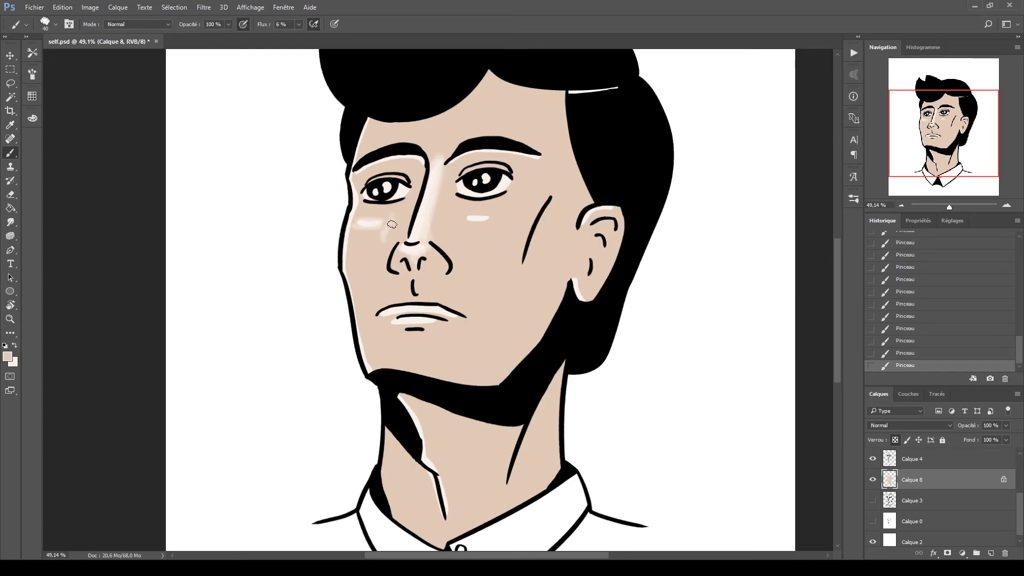
pyautogui.moveTo(440, 156); pyautogui.dragTo(426, 228)
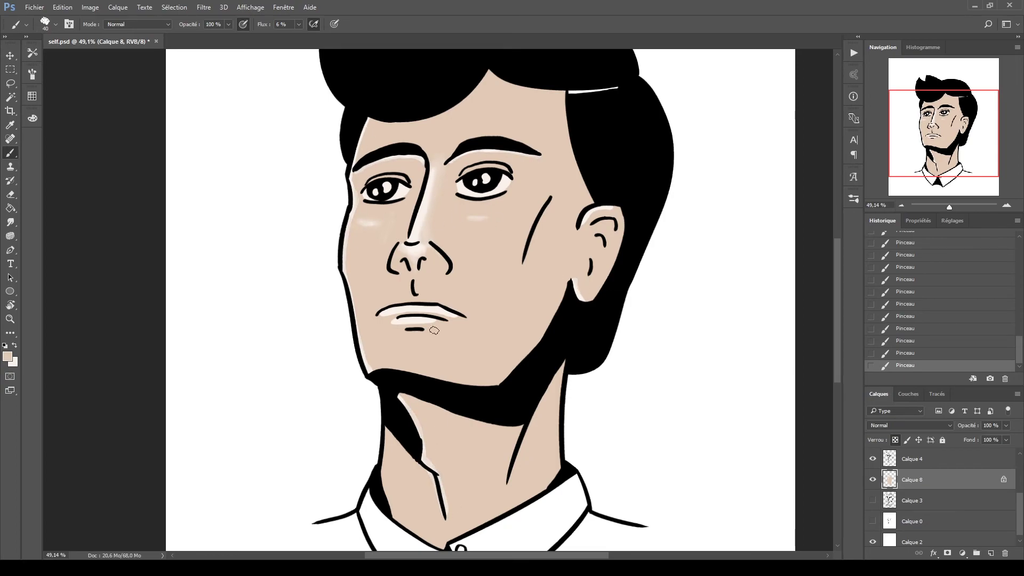
# Pick a pinkish tone and blush the upper lip and both cheeks, shading the neck's right side.
pyautogui.press('i')
pyautogui.press('b')
pyautogui.moveTo(380, 312)
pyautogui.mouseDown()
pyautogui.moveTo(459, 316)
pyautogui.moveTo(431, 325)
pyautogui.mouseUp()
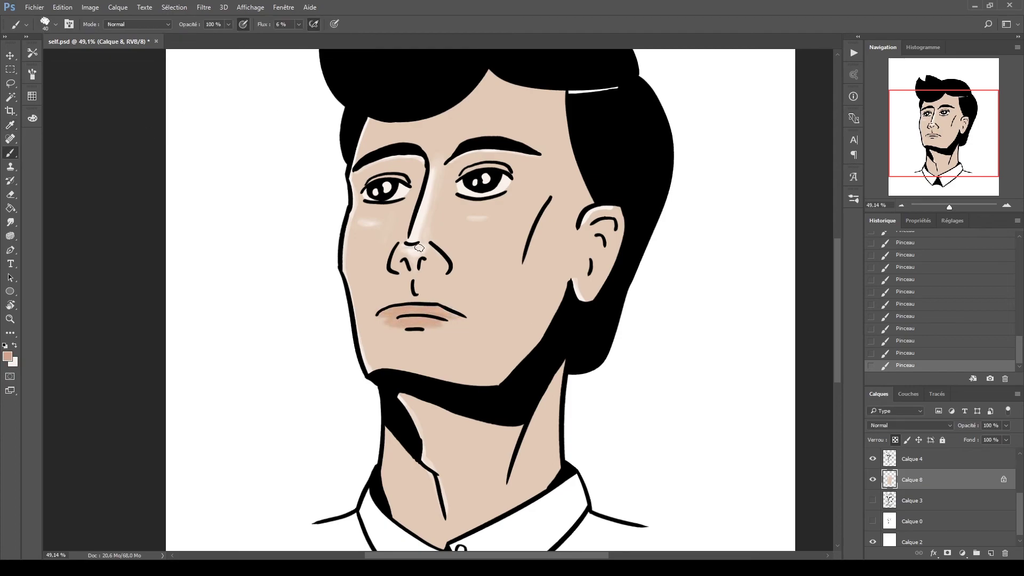
pyautogui.moveTo(361, 229); pyautogui.dragTo(381, 229)
pyautogui.moveTo(469, 223); pyautogui.dragTo(477, 231)
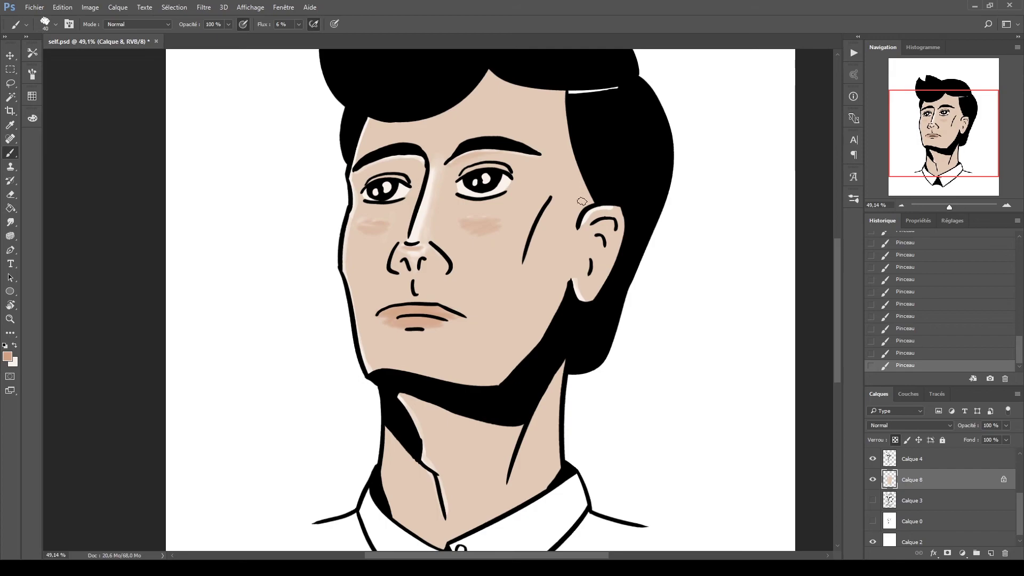
pyautogui.moveTo(557, 373)
pyautogui.mouseDown()
pyautogui.moveTo(544, 470)
pyautogui.moveTo(525, 438)
pyautogui.mouseUp()
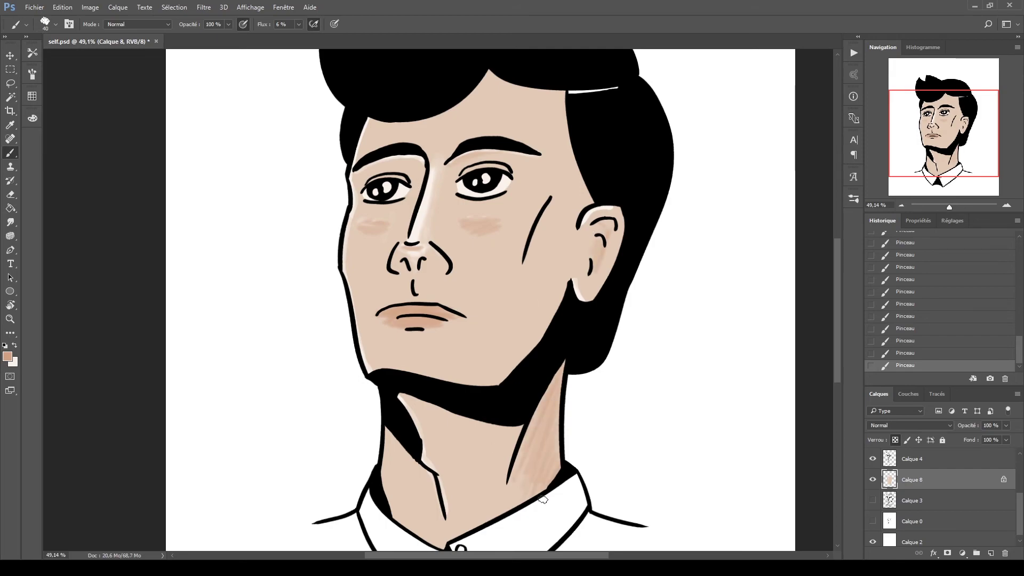
pyautogui.moveTo(546, 490)
pyautogui.mouseDown()
pyautogui.moveTo(534, 417)
pyautogui.moveTo(509, 489)
pyautogui.mouseUp()
# Sample a lighter skin tone, zoom out, and toggle the skin layer to compare.
pyautogui.keyDown('alt'); pyautogui.click(453, 298); pyautogui.keyUp('alt')
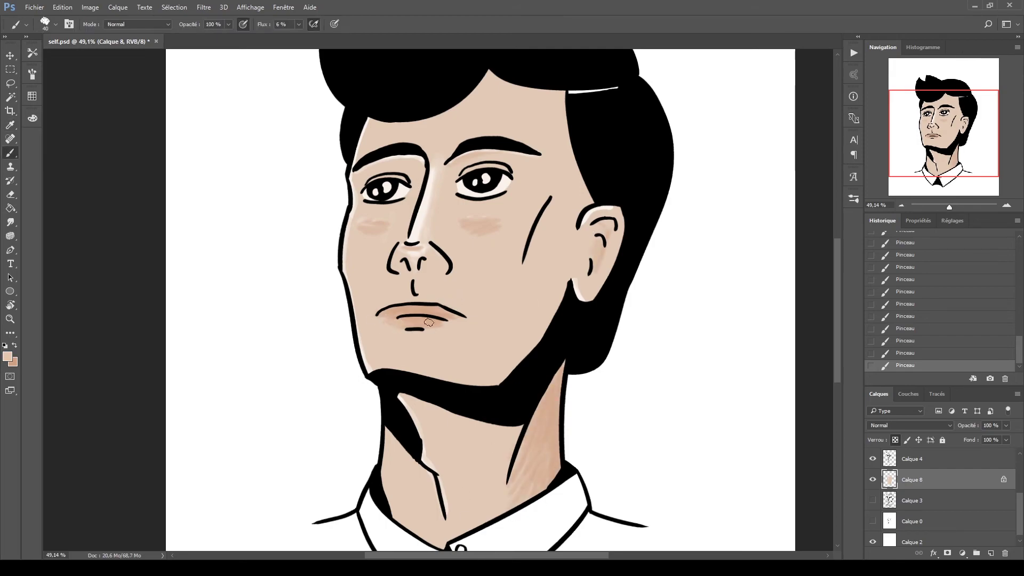
pyautogui.press('z')
pyautogui.moveTo(444, 254); pyautogui.dragTo(366, 267)
pyautogui.click(873, 480)
pyautogui.click(873, 480)
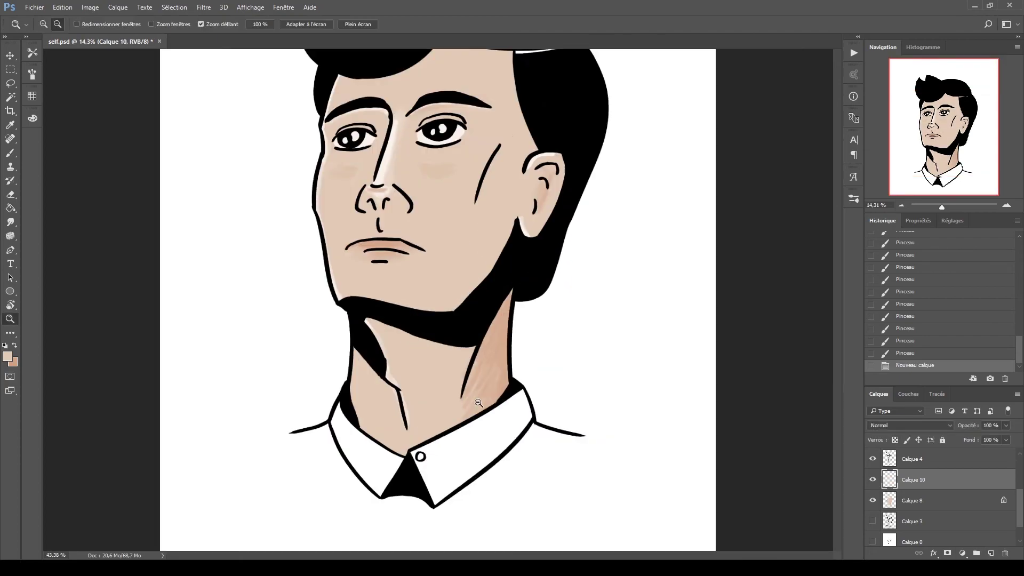
# Paint light blue across the right collar after discarding a faint trial stroke.
pyautogui.scroll(-3, 130, 160)
pyautogui.press('b')
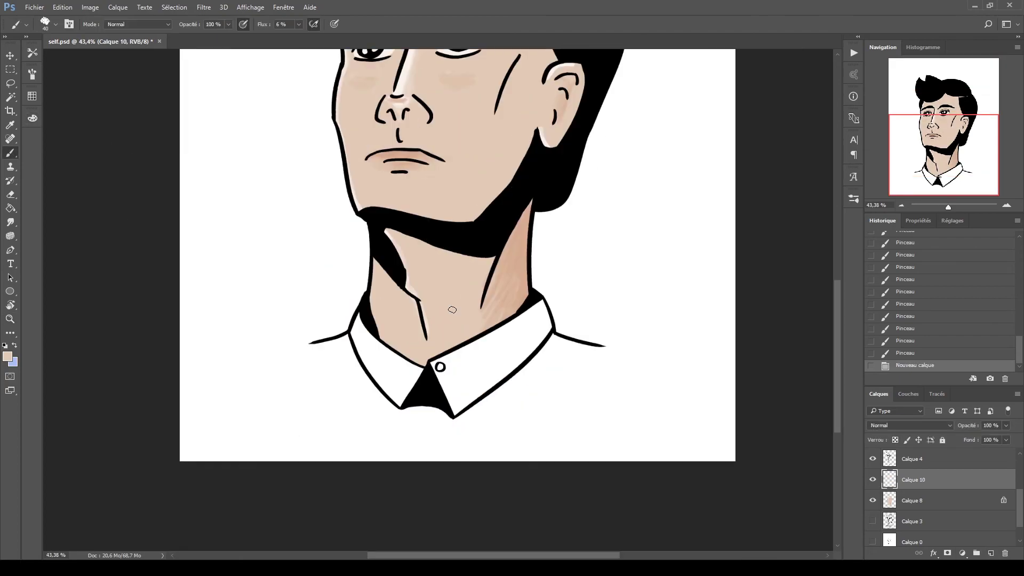
pyautogui.moveTo(381, 358); pyautogui.dragTo(383, 392)
pyautogui.hotkey('ctrl', 'z')
pyautogui.scroll(1, 798, 254)
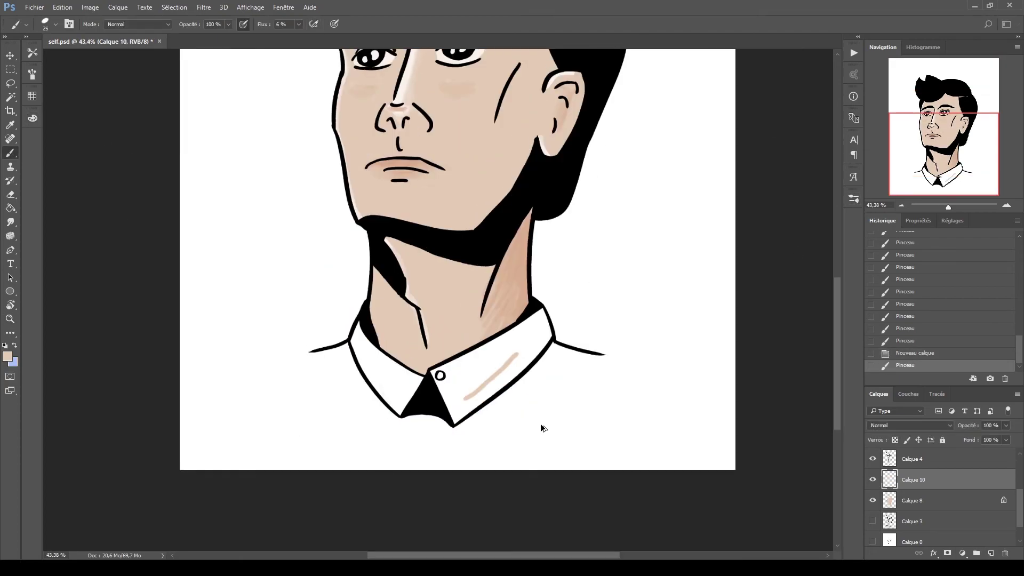
pyautogui.moveTo(441, 376)
pyautogui.mouseDown()
pyautogui.moveTo(523, 329)
pyautogui.moveTo(528, 368)
pyautogui.moveTo(451, 414)
pyautogui.moveTo(481, 355)
pyautogui.moveTo(520, 360)
pyautogui.moveTo(443, 374)
pyautogui.moveTo(480, 406)
pyautogui.moveTo(546, 331)
pyautogui.moveTo(534, 335)
pyautogui.mouseUp()
# With a size 70 brush at 100% flow, fill both collars and shoulders light blue.
pyautogui.press(']')
pyautogui.press(']')
pyautogui.press(']')
pyautogui.press(']')
pyautogui.press(']')
pyautogui.press(']')
pyautogui.press(']')
pyautogui.write('100')
pyautogui.press('Return')
pyautogui.moveTo(355, 328)
pyautogui.mouseDown()
pyautogui.moveTo(373, 358)
pyautogui.moveTo(422, 393)
pyautogui.mouseUp()
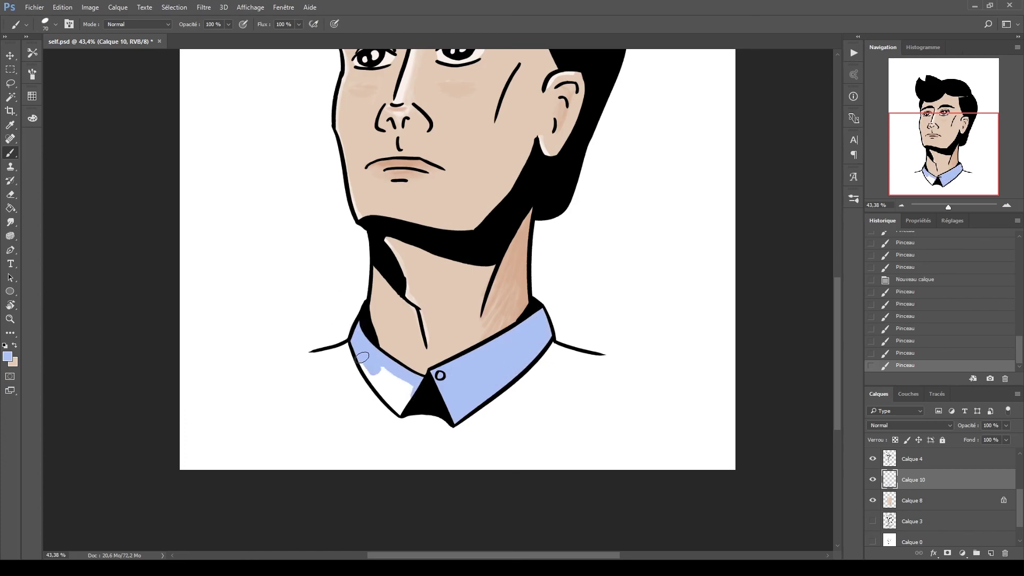
pyautogui.moveTo(357, 349)
pyautogui.mouseDown()
pyautogui.moveTo(384, 397)
pyautogui.moveTo(414, 392)
pyautogui.mouseUp()
pyautogui.moveTo(312, 353); pyautogui.dragTo(348, 344)
pyautogui.moveTo(555, 356); pyautogui.dragTo(601, 357)
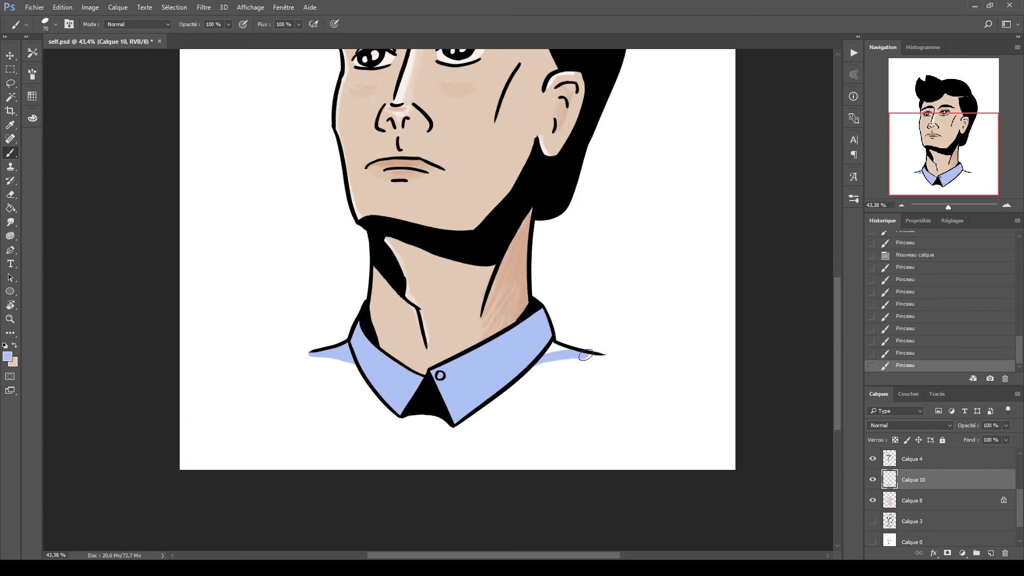
pyautogui.scroll(-3, 427, 363)
# Lock Calque 9's transparency and paint light blue into both pupils.
pyautogui.scroll(4, 363, 288)
pyautogui.hotkey('ctrl', 'shift', 'alt', 'n')
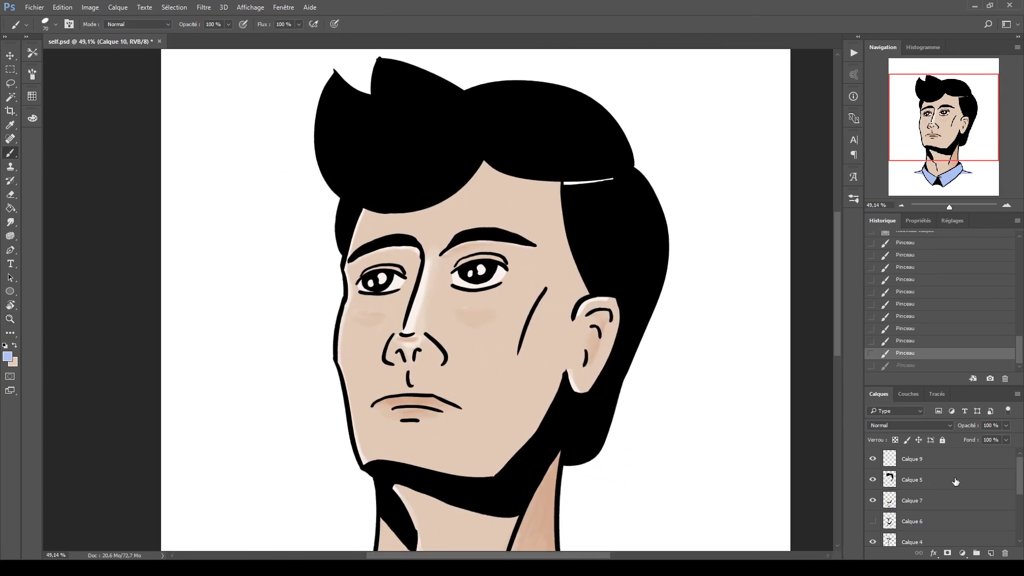
pyautogui.click(366, 284)
pyautogui.hotkey('ctrl', 'z')
pyautogui.click(916, 484)
pyautogui.press('/')
pyautogui.moveTo(376, 278); pyautogui.dragTo(385, 276)
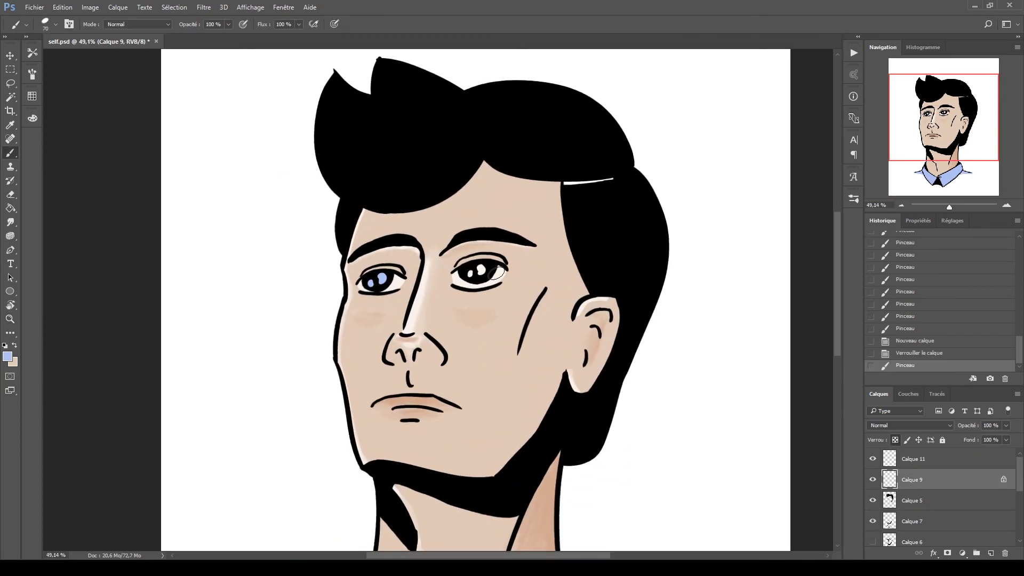
pyautogui.moveTo(472, 274); pyautogui.dragTo(482, 270)
# On a new layer above Calque 7, select and expand the hair highlight, paint it blue, and deselect.
pyautogui.click(912, 521)
pyautogui.hotkey('ctrl', 'shift', 'alt', 'n')
pyautogui.press('w')
pyautogui.scroll(5, 584, 181)
pyautogui.click(333, 24)
pyautogui.click(541, 181)
pyautogui.press('b')
pyautogui.moveTo(534, 180); pyautogui.dragTo(648, 170)
pyautogui.press('z')
pyautogui.hotkey('ctrl', 'd')
pyautogui.scroll(-9, 448, 331)
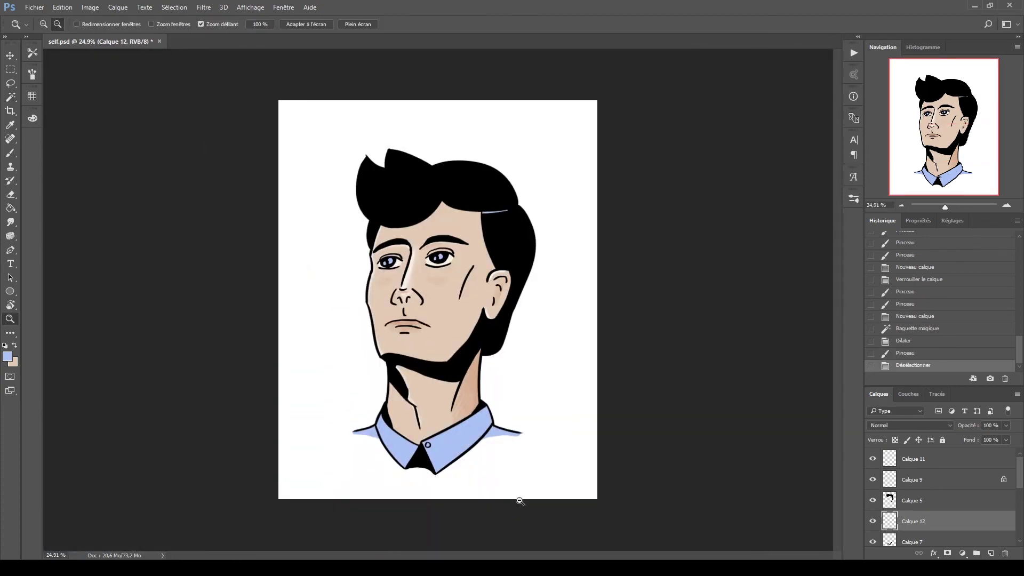
# Save self.psd with the portrait on a transparent background.
pyautogui.hotkey('ctrl', 's')
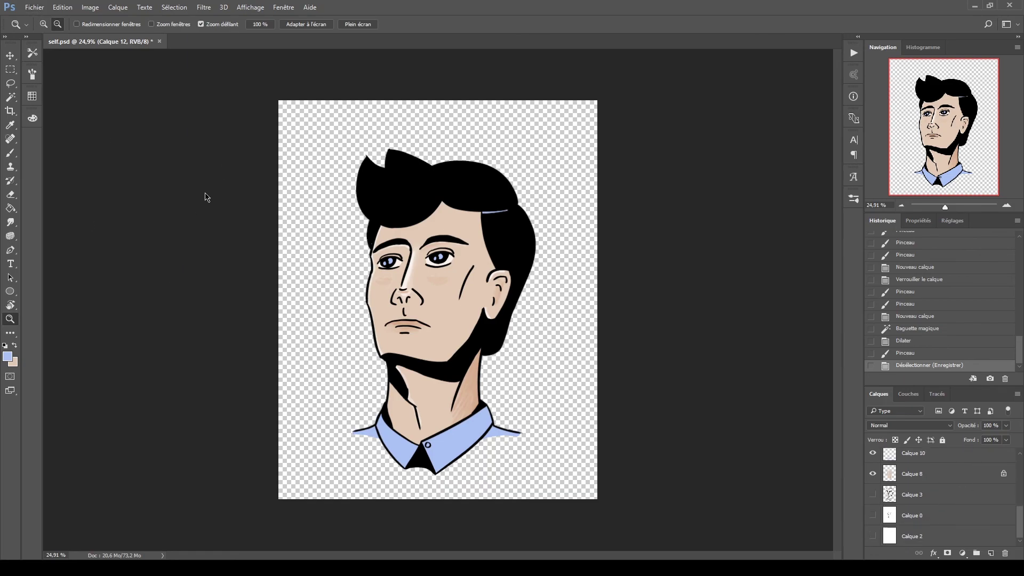